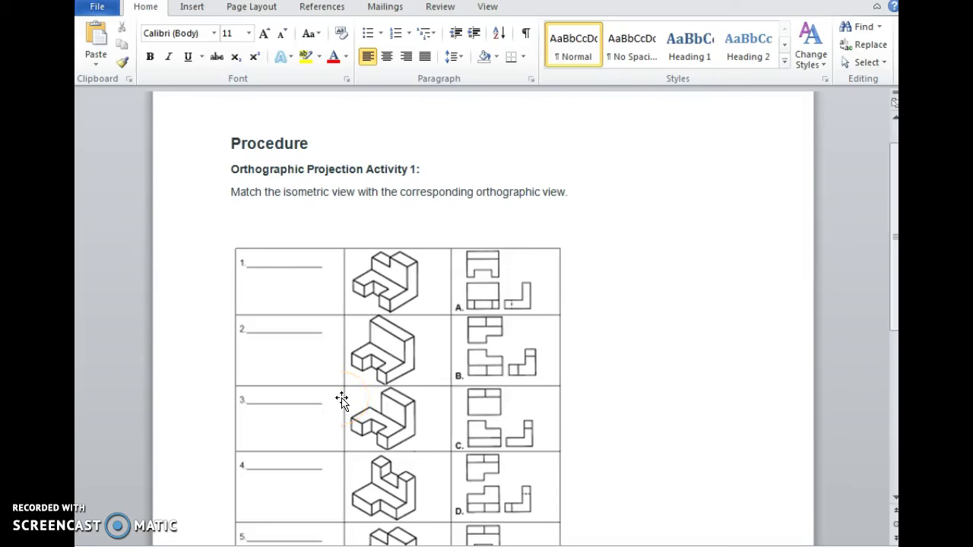
Step: Scroll through the Orthographic Projection Activity 1 matching table in the Word worksheet
click(344, 386)
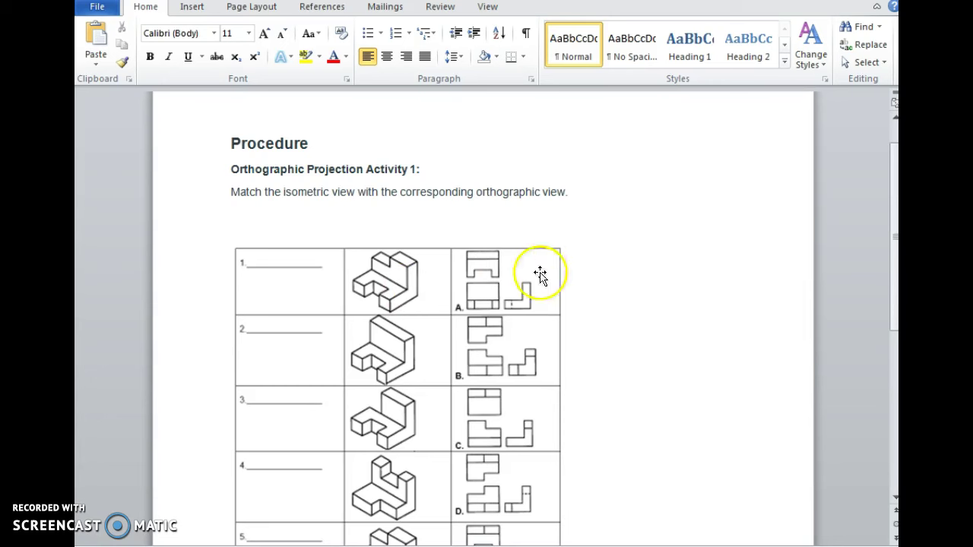
scroll(523, 281, down, 1)
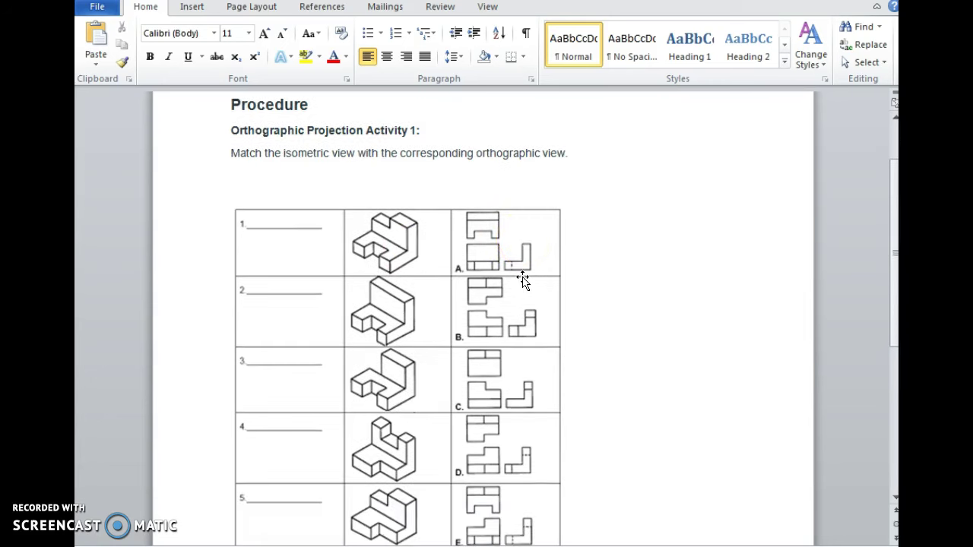
scroll(403, 266, down, 3)
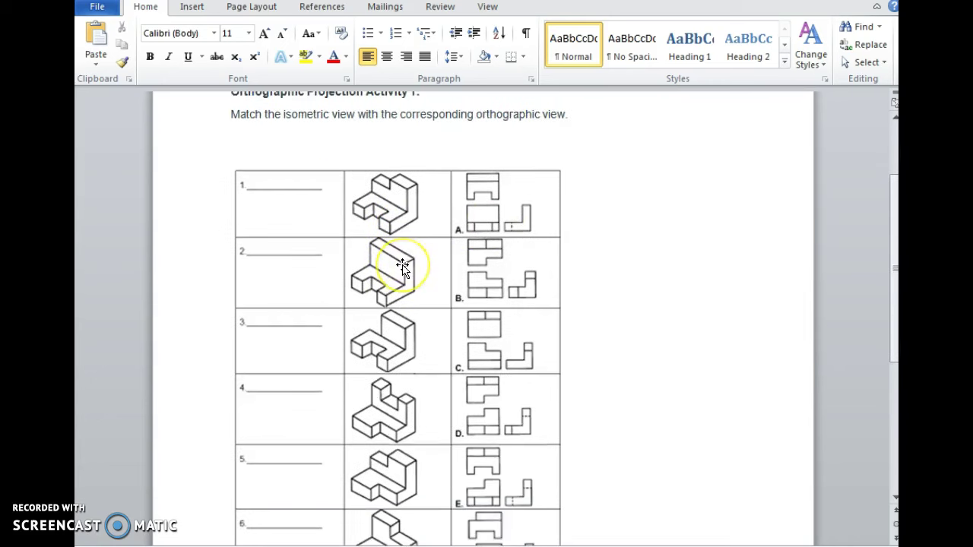
scroll(403, 266, down, 1)
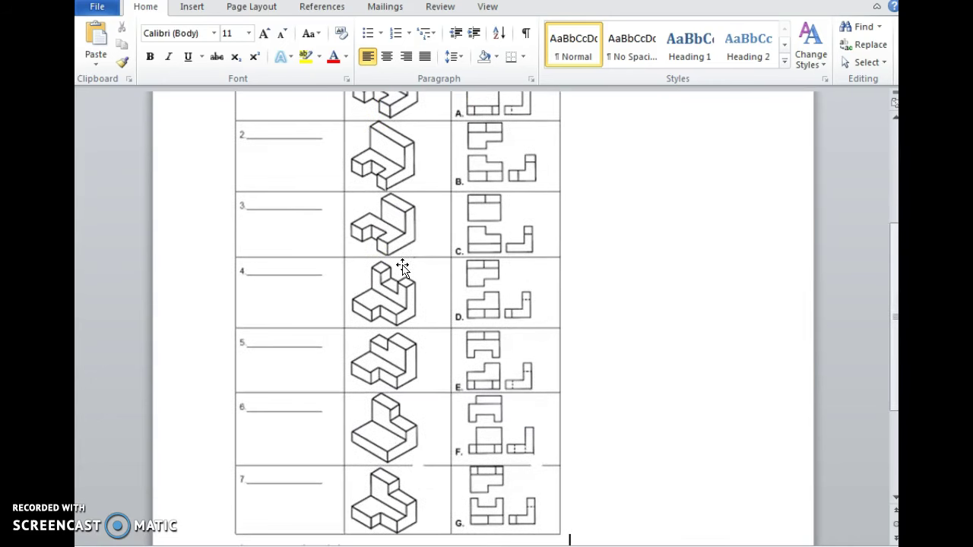
mouse_move(403, 266)
mouse_down()
mouse_move(431, 284)
mouse_move(388, 263)
mouse_up()
scroll(388, 264, up, 1)
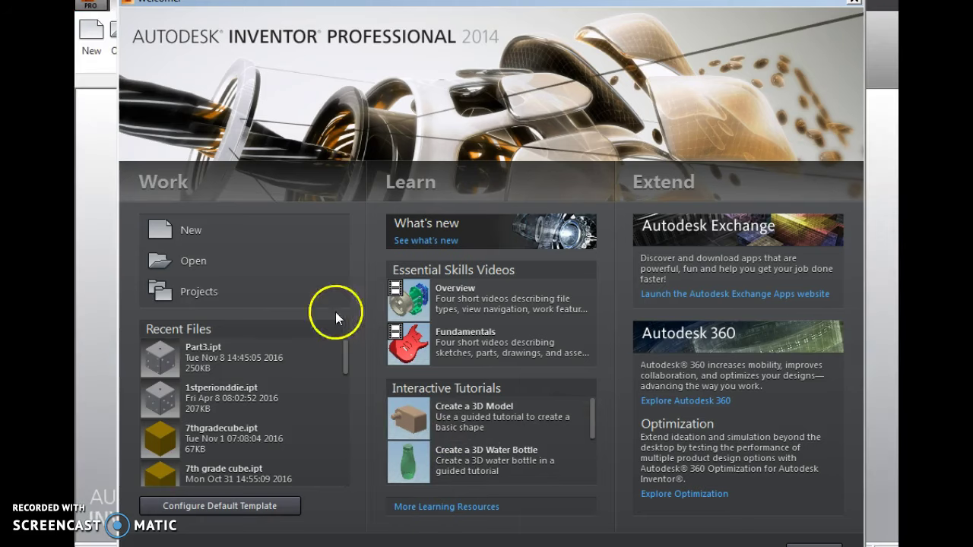
Step: Create a new part from the Standard.ipt template, then bring the Word worksheet back
click(195, 235)
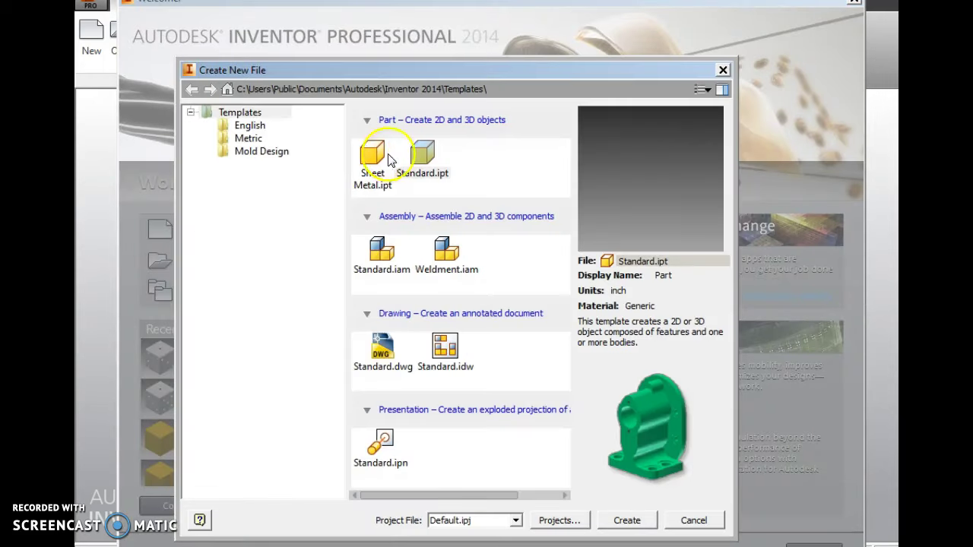
click(420, 156)
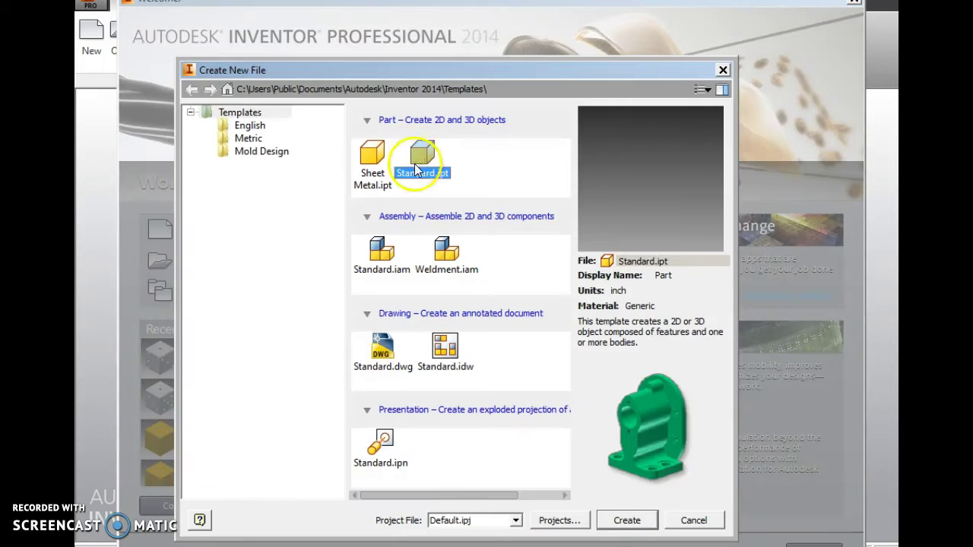
click(632, 523)
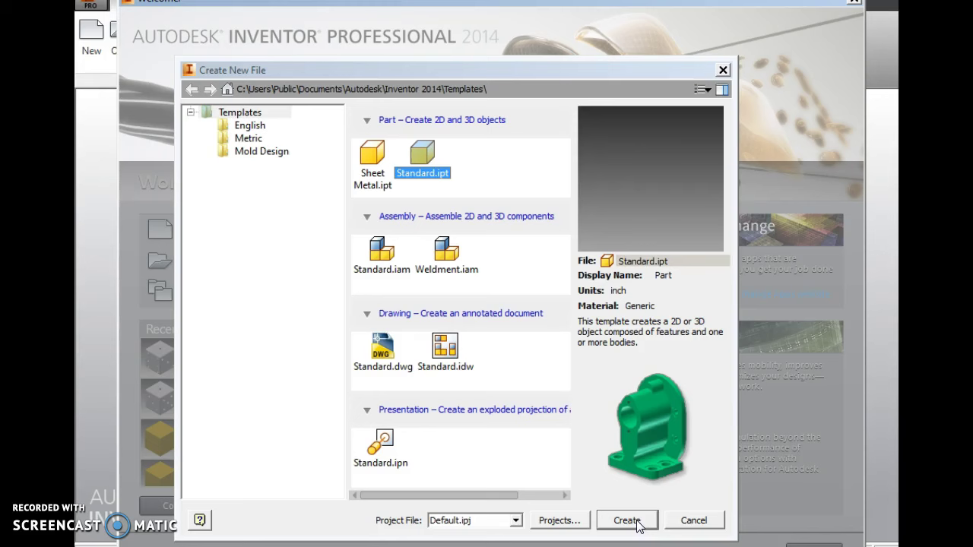
click(628, 521)
mouse_move(354, 544)
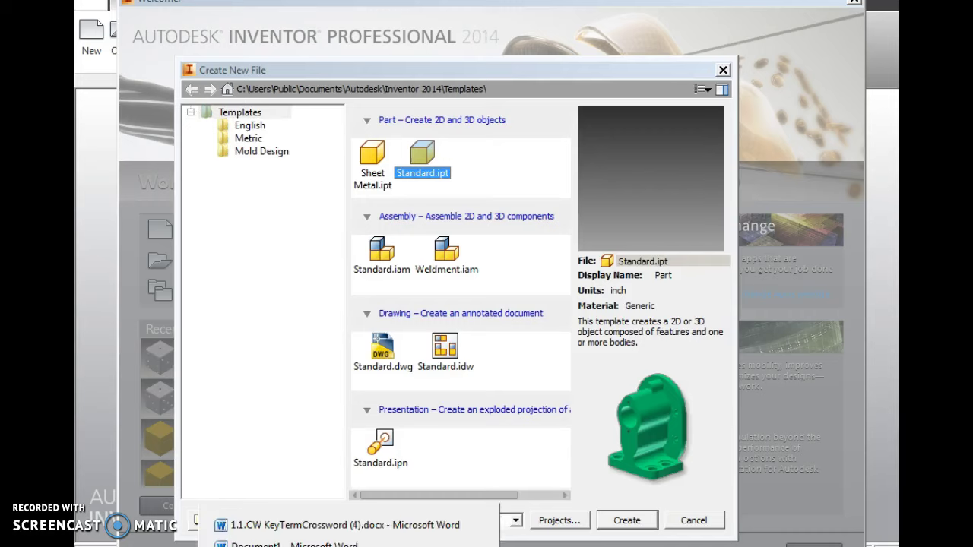
click(312, 544)
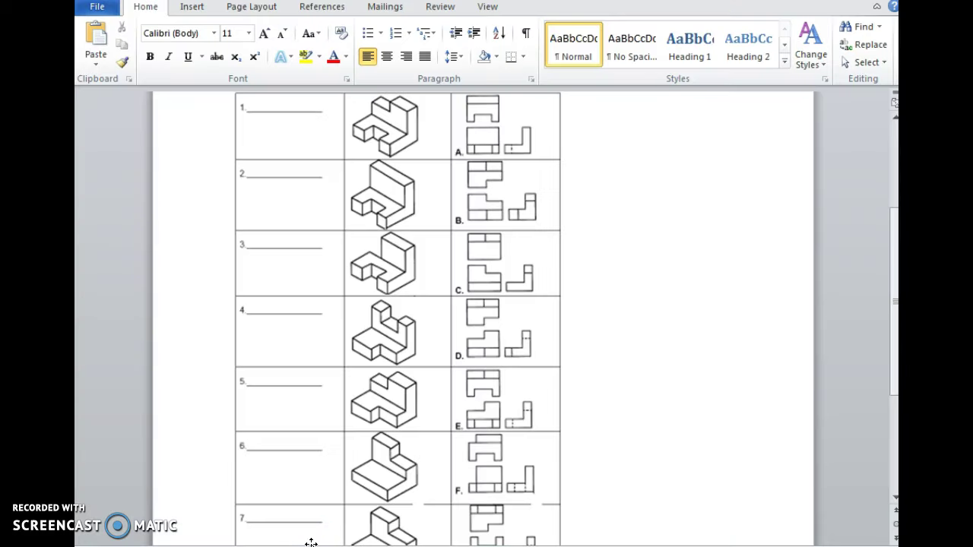
Step: Review the worksheet's isometric and orthographic drawings, then return to the blank Inventor part
scroll(311, 540, up, 1)
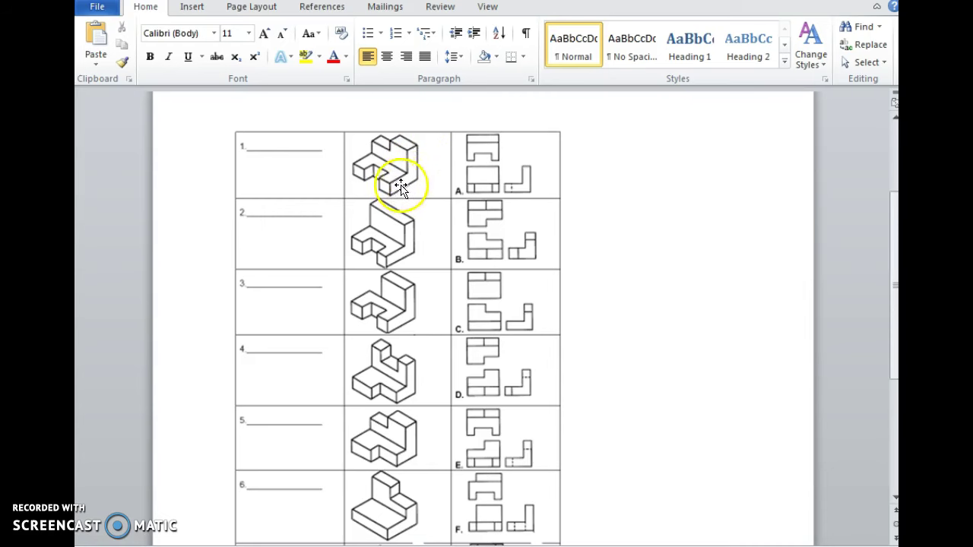
scroll(414, 315, down, 1)
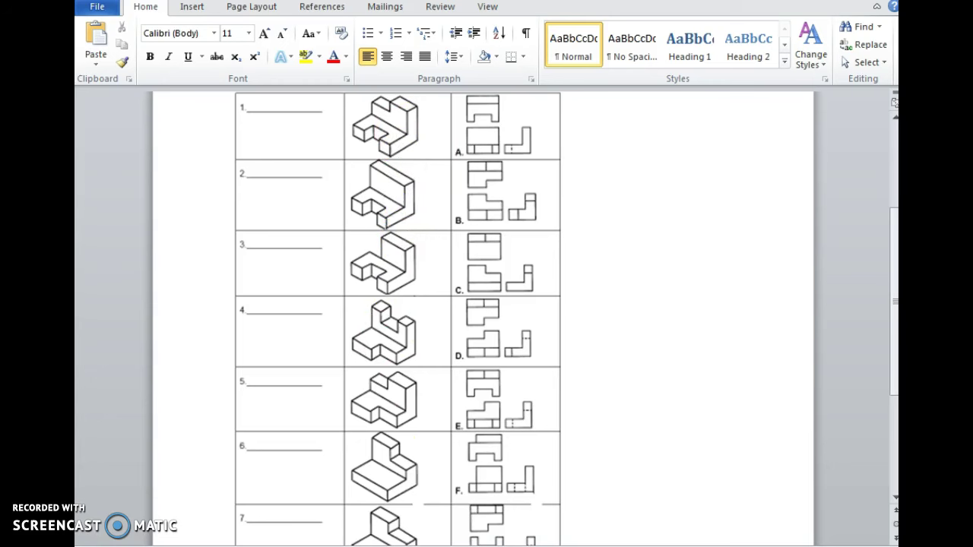
click(228, 542)
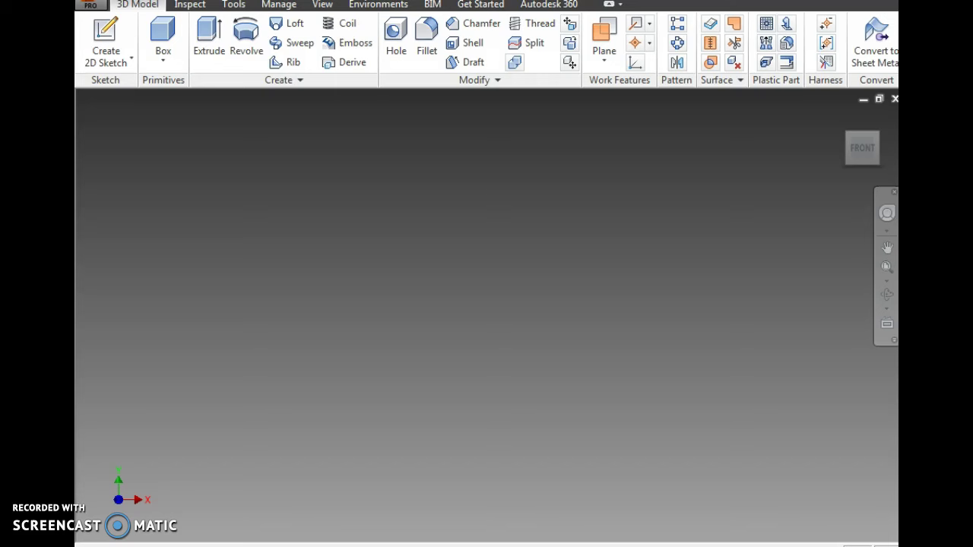
Step: Sketch a closed six-line L-shaped outline from the origin on the XY plane
click(111, 30)
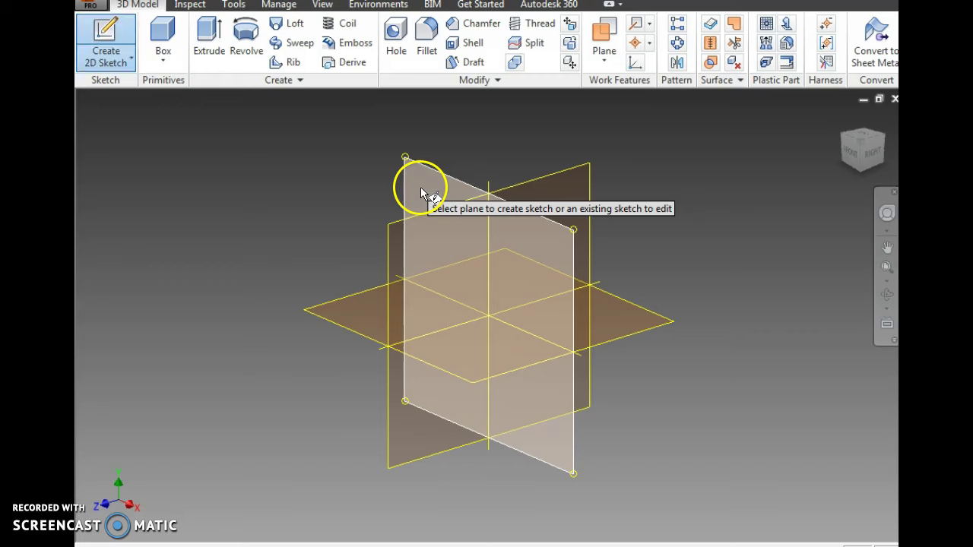
click(419, 187)
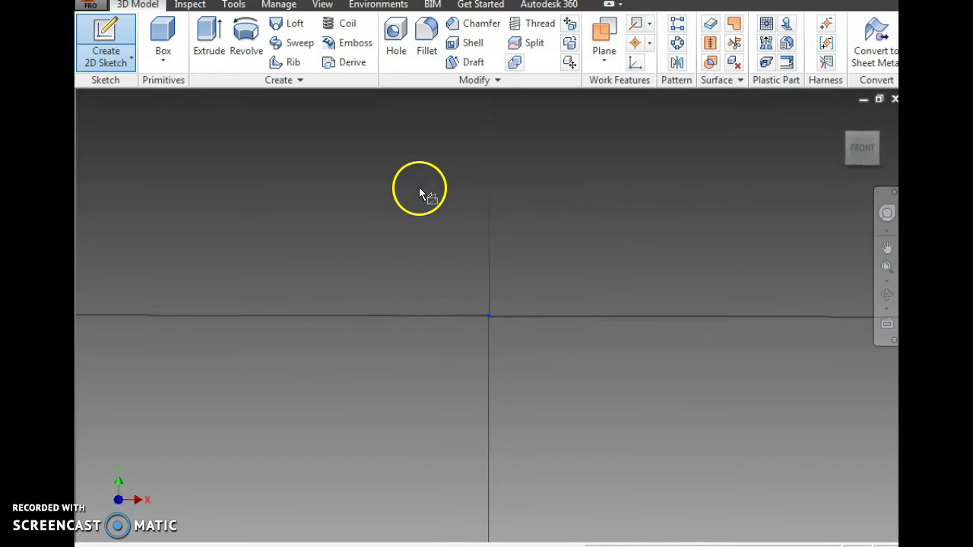
click(93, 32)
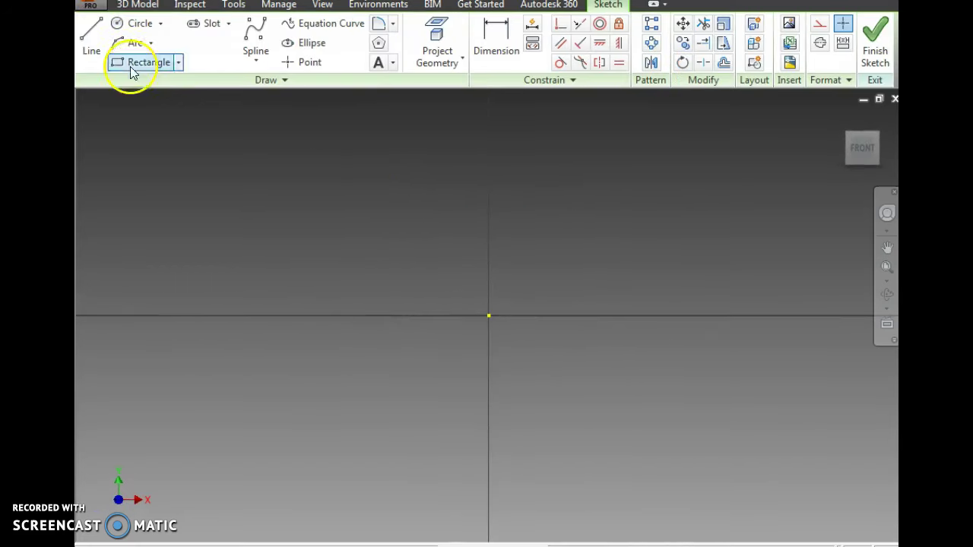
click(488, 265)
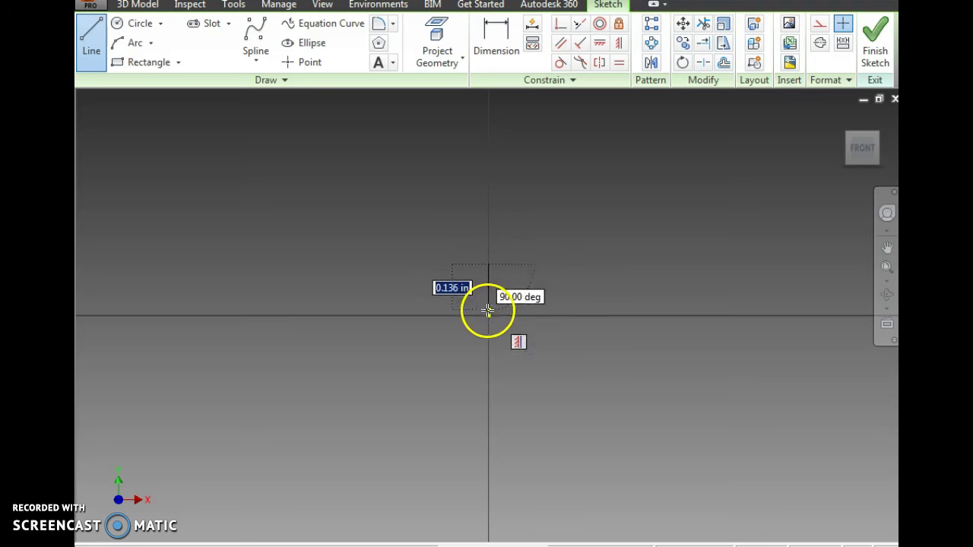
click(488, 315)
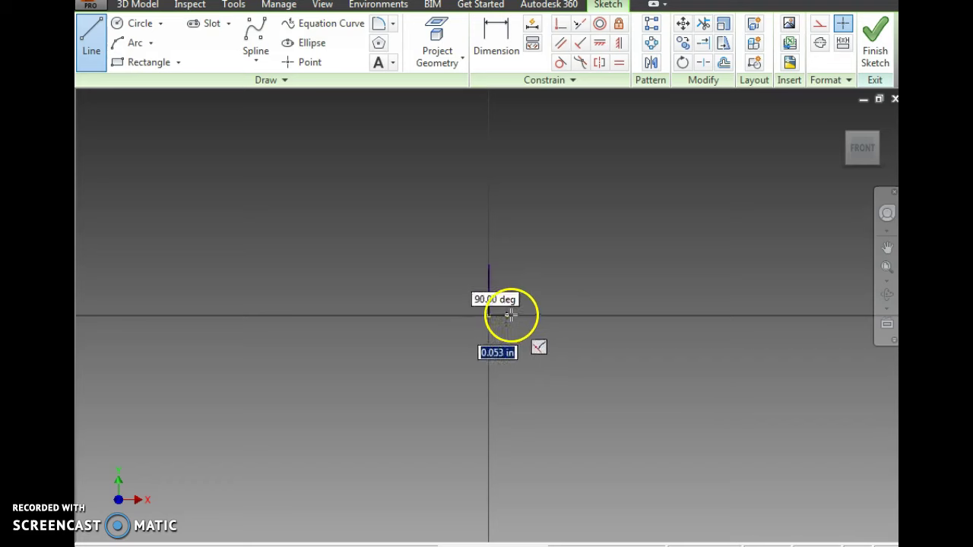
click(667, 315)
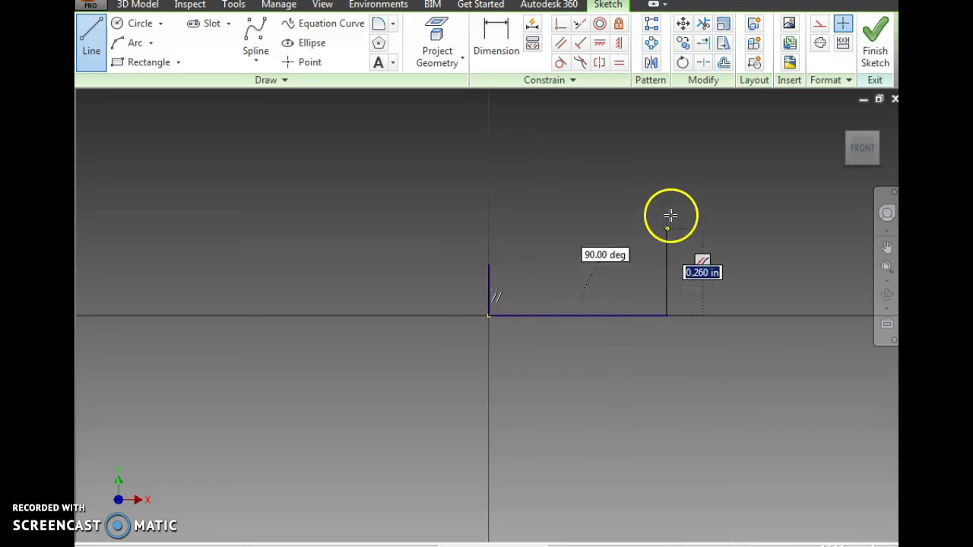
click(666, 114)
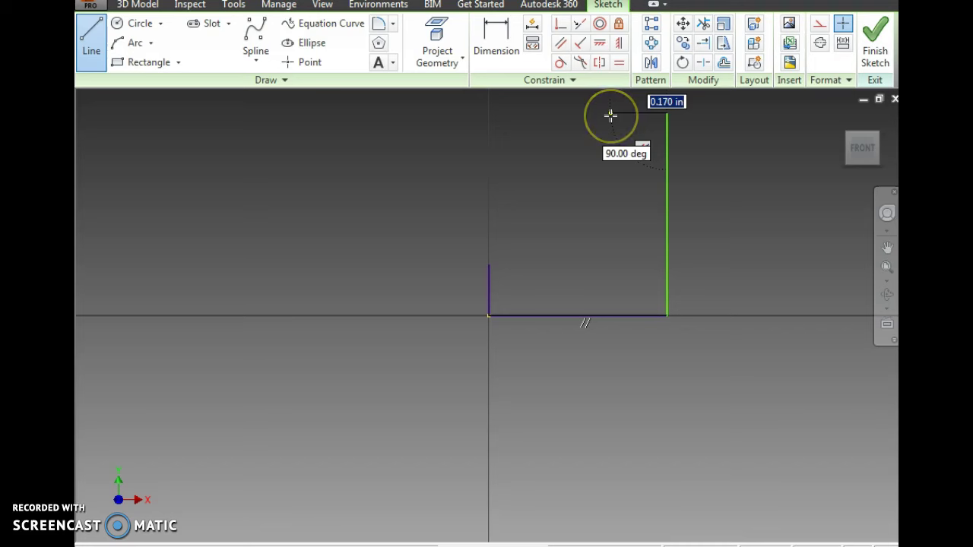
click(611, 114)
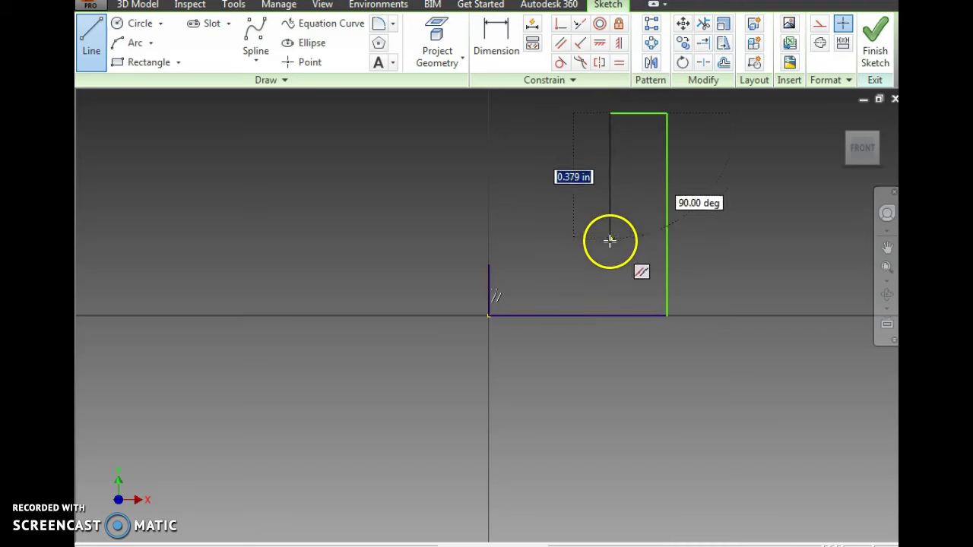
click(610, 264)
click(490, 266)
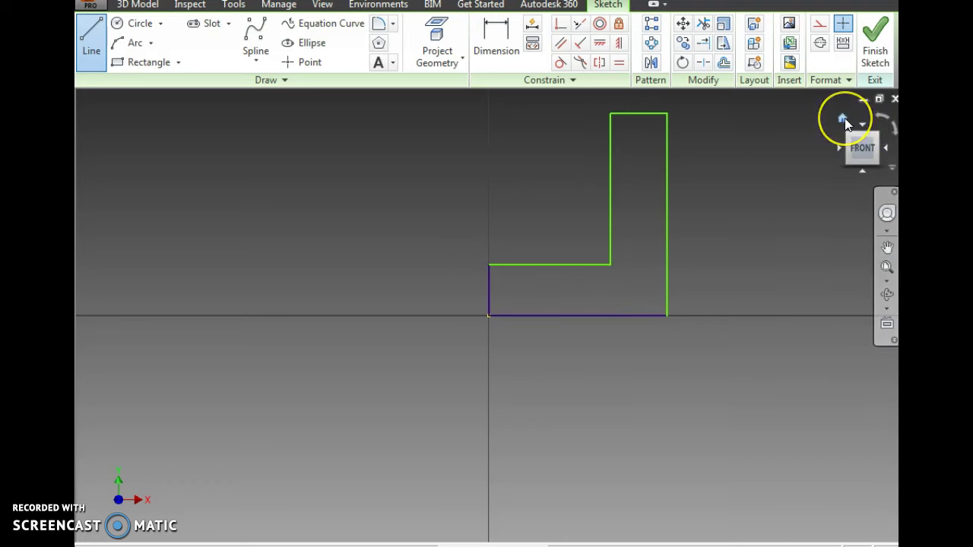
click(843, 118)
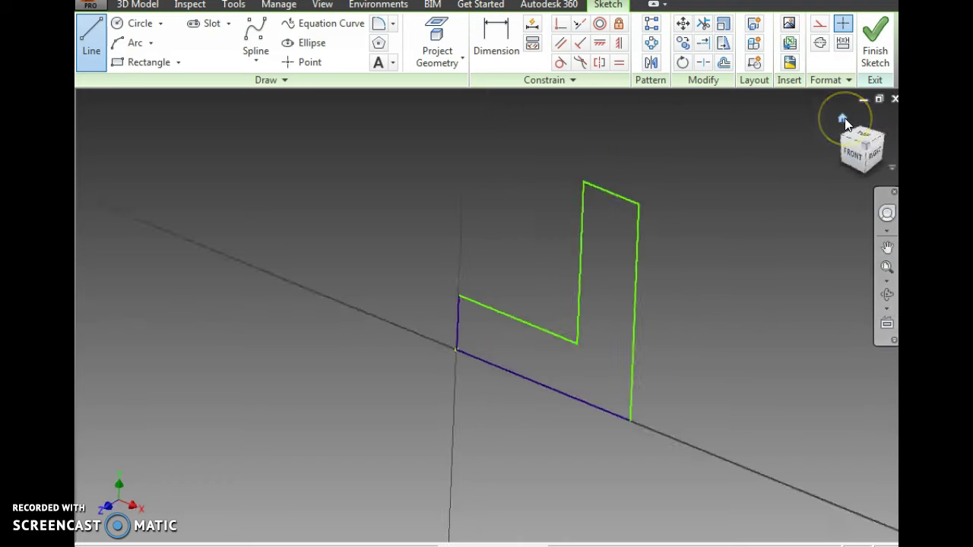
Step: Finish the sketch and extrude the L profile into a solid block
click(874, 38)
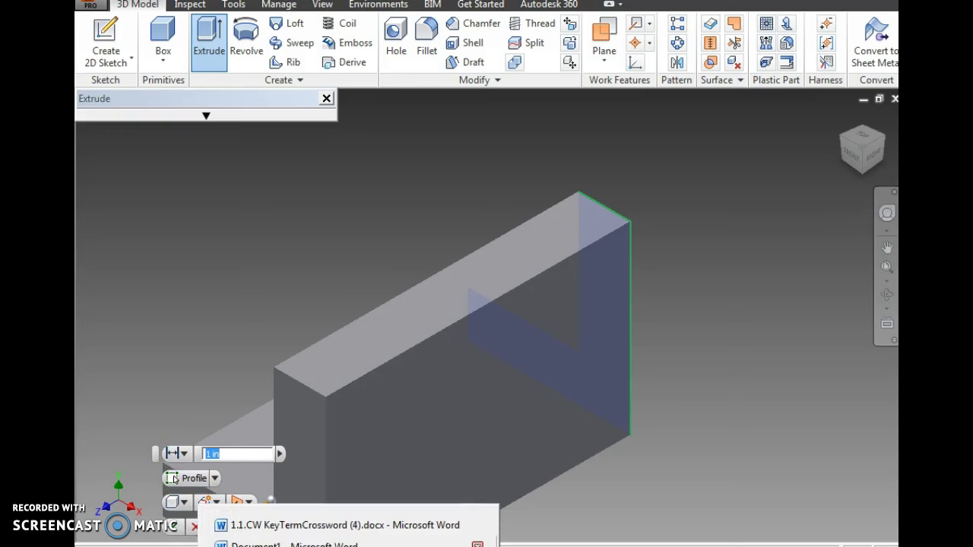
click(344, 525)
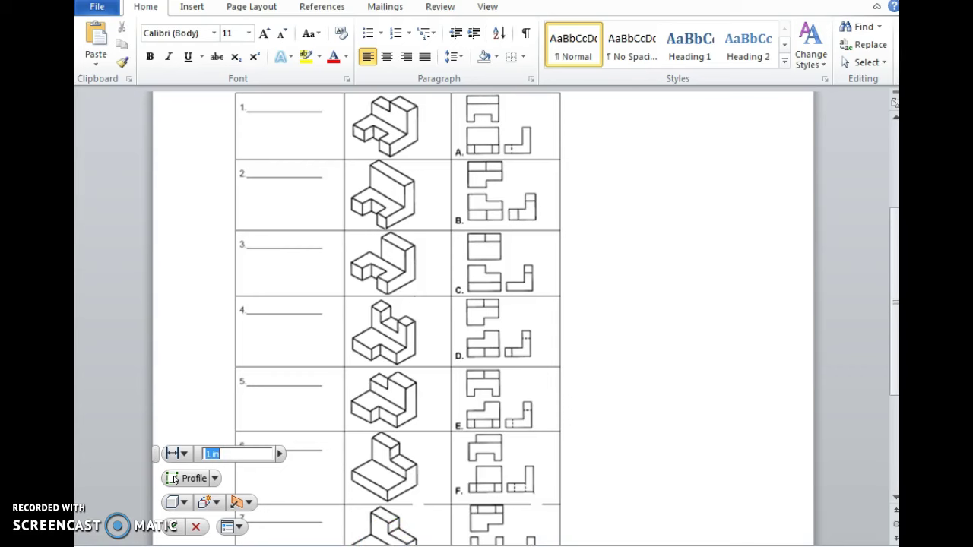
click(872, 5)
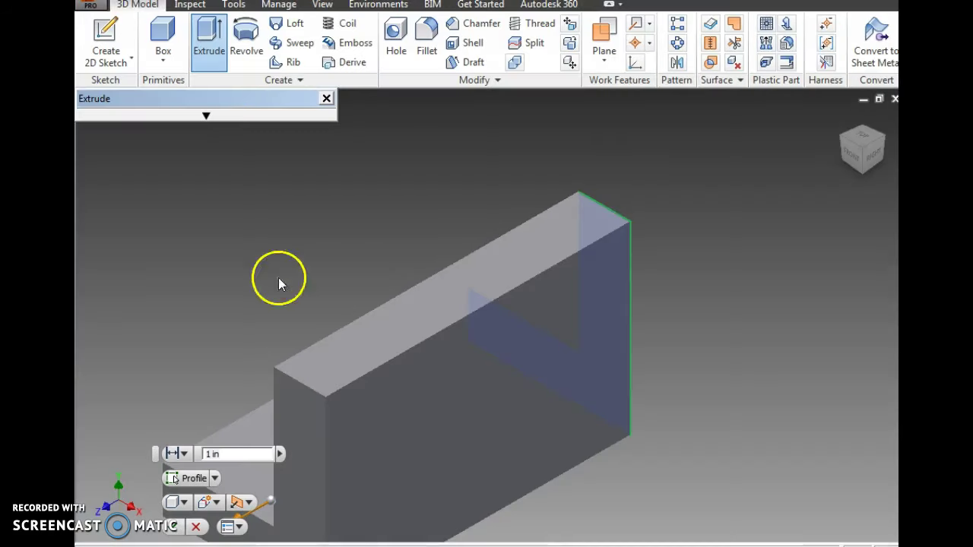
click(175, 524)
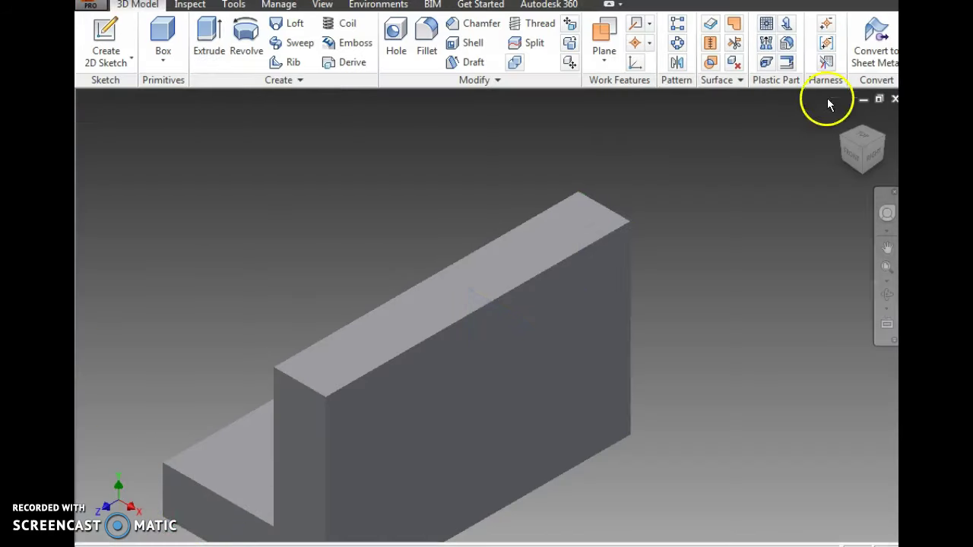
Step: Start a new sketch on the tall block's top face, checking the worksheet drawing
click(865, 134)
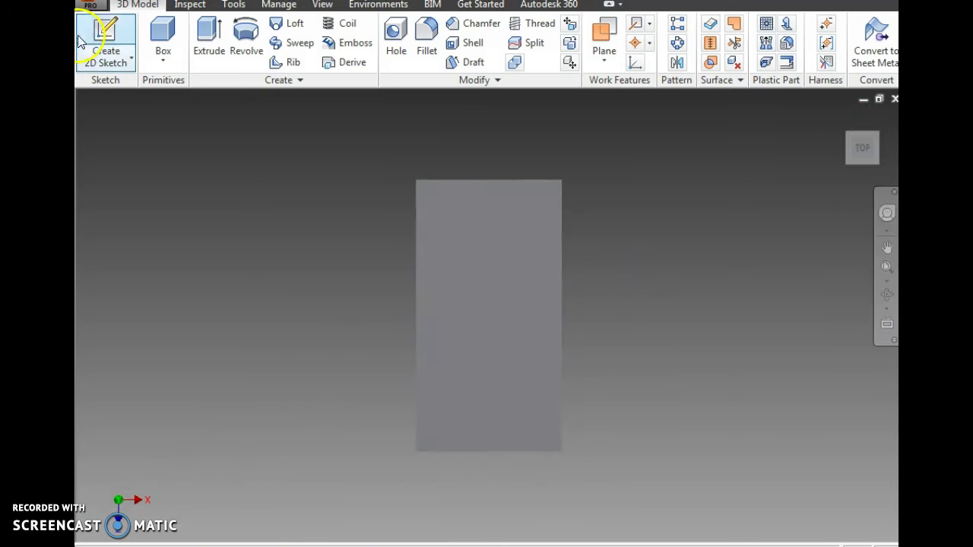
click(95, 38)
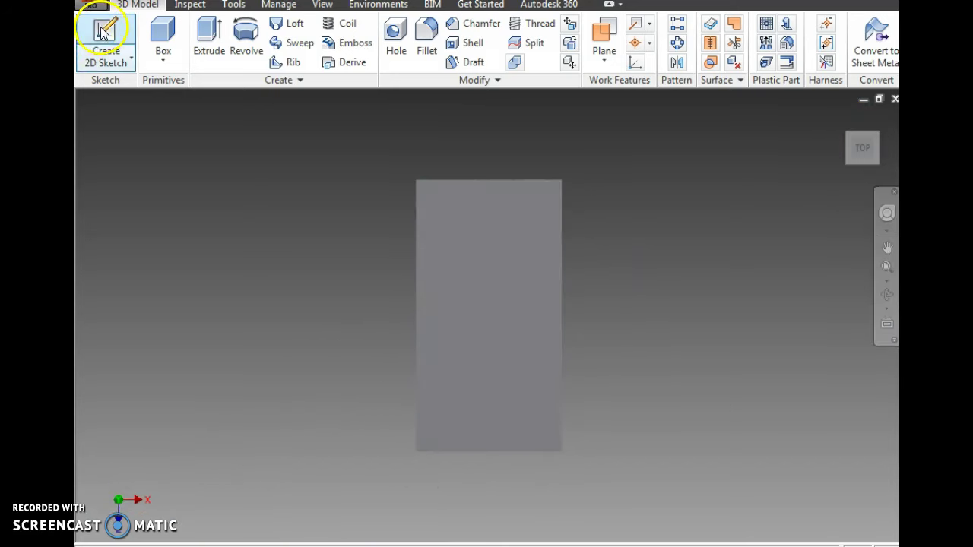
click(437, 305)
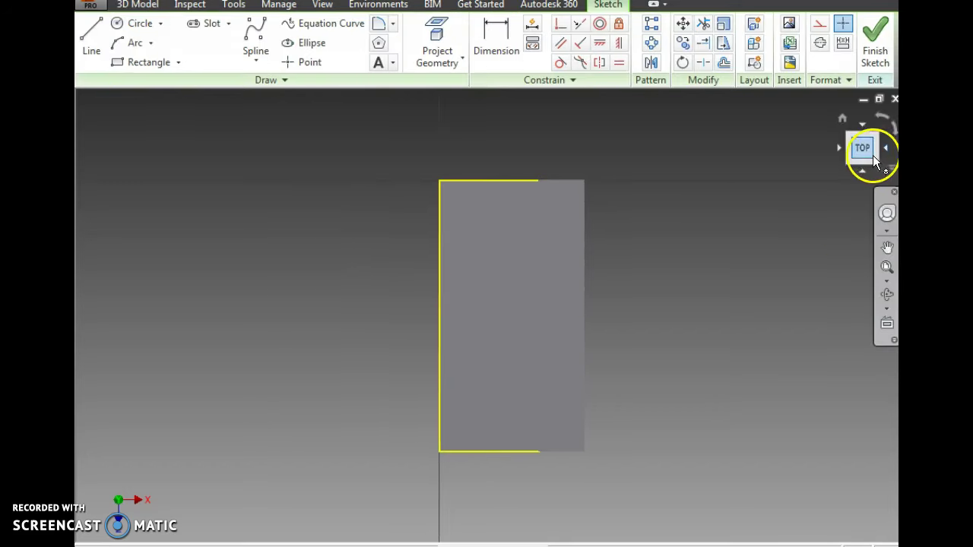
mouse_move(862, 150)
mouse_down()
mouse_move(893, 135)
mouse_move(91, 137)
mouse_move(854, 191)
mouse_up()
mouse_move(312, 545)
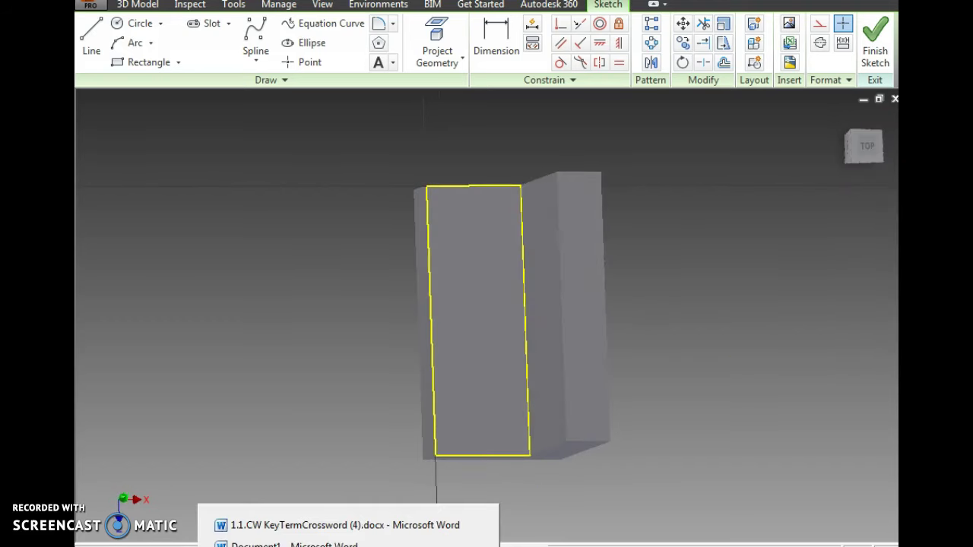
click(328, 434)
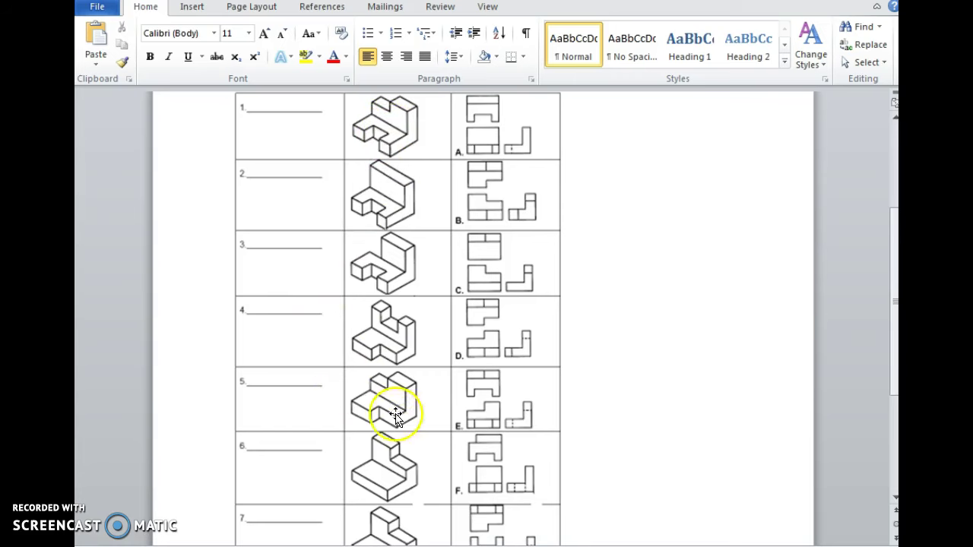
Step: Draw a two-point rectangle against the left edge of the top face
click(327, 536)
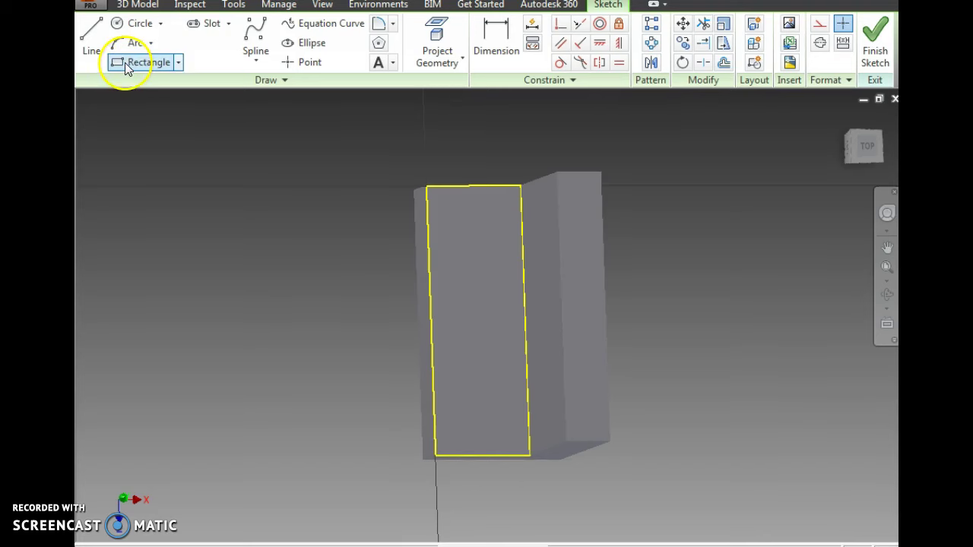
click(866, 146)
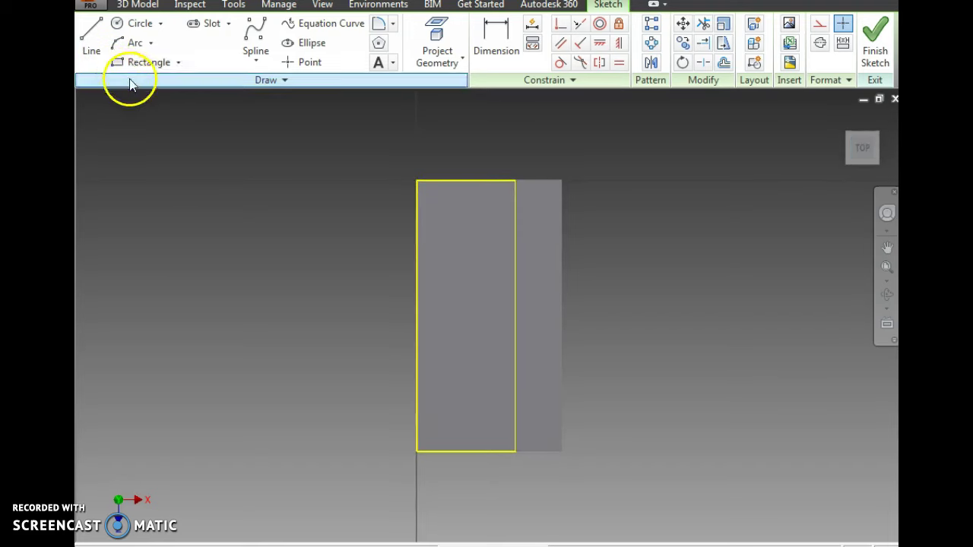
click(146, 62)
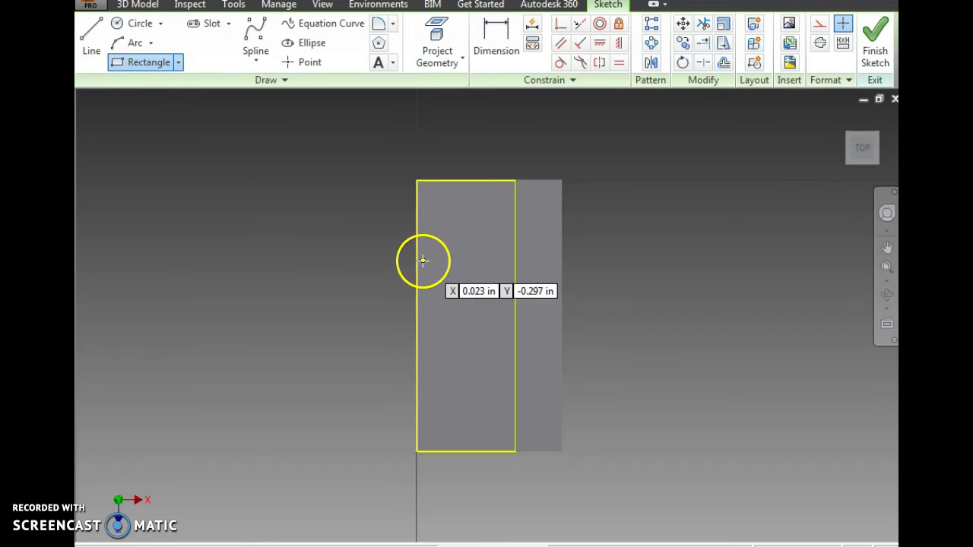
click(418, 260)
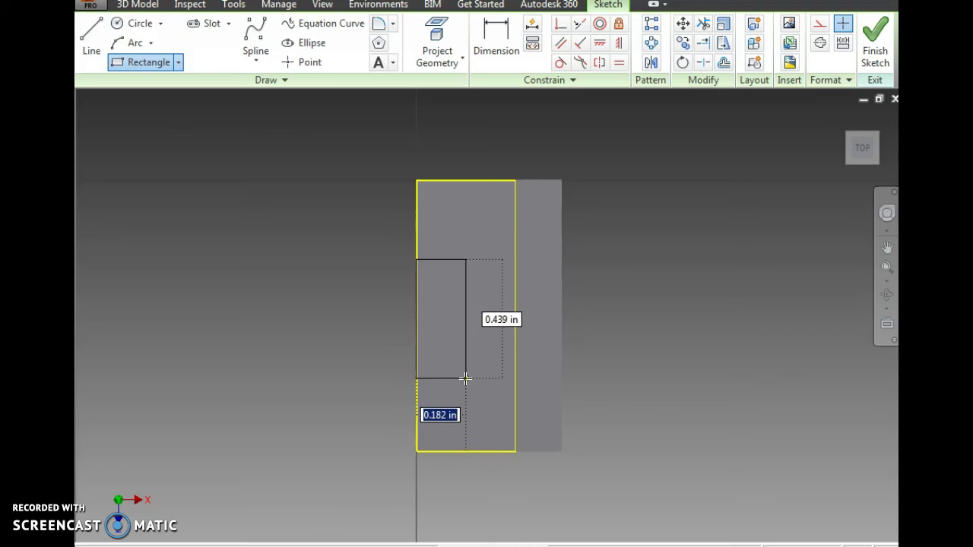
click(465, 377)
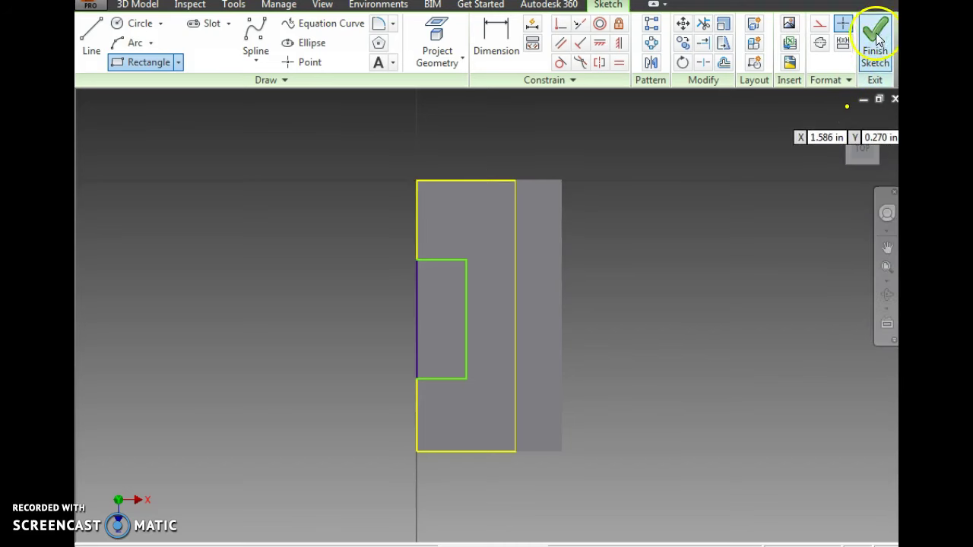
Step: Extrude the small rectangle as a Cut to notch the tall block
click(876, 60)
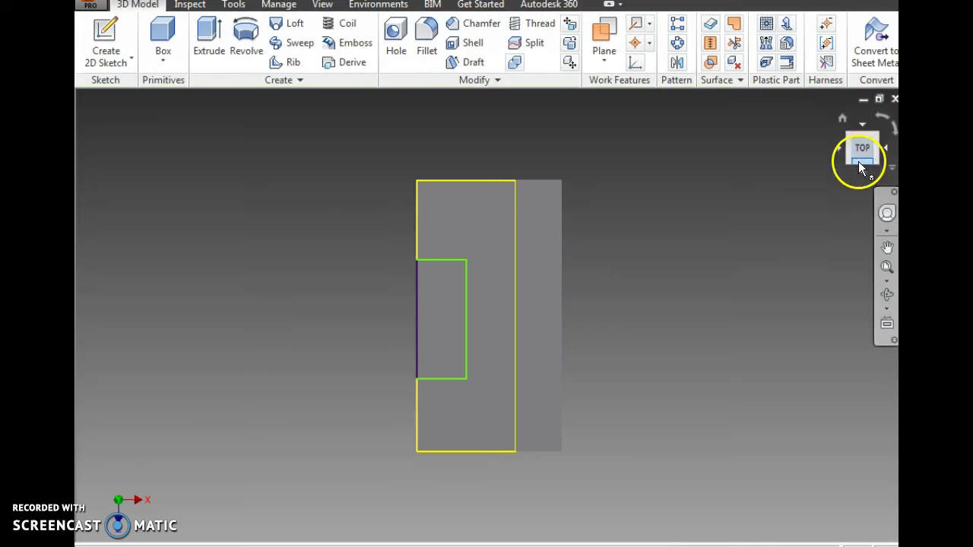
drag(861, 148, 97, 117)
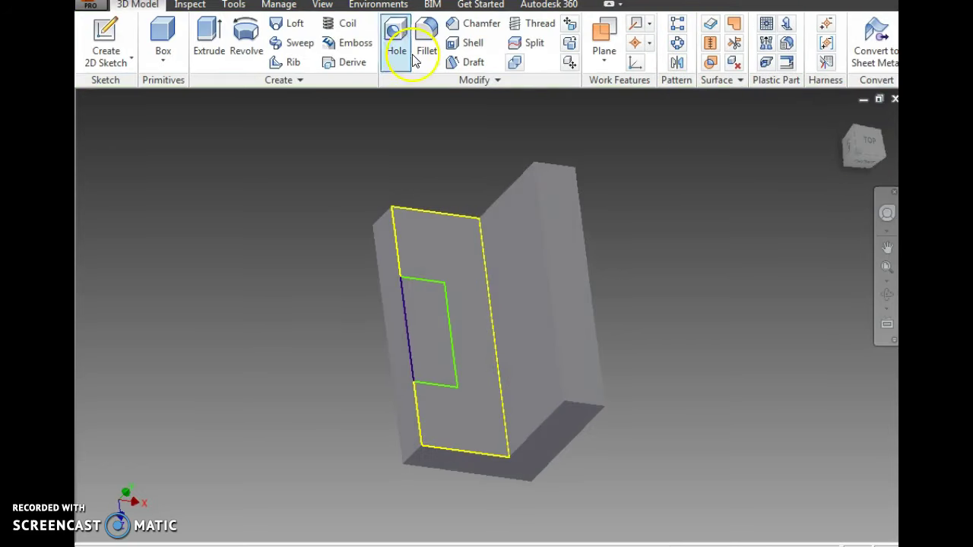
click(207, 33)
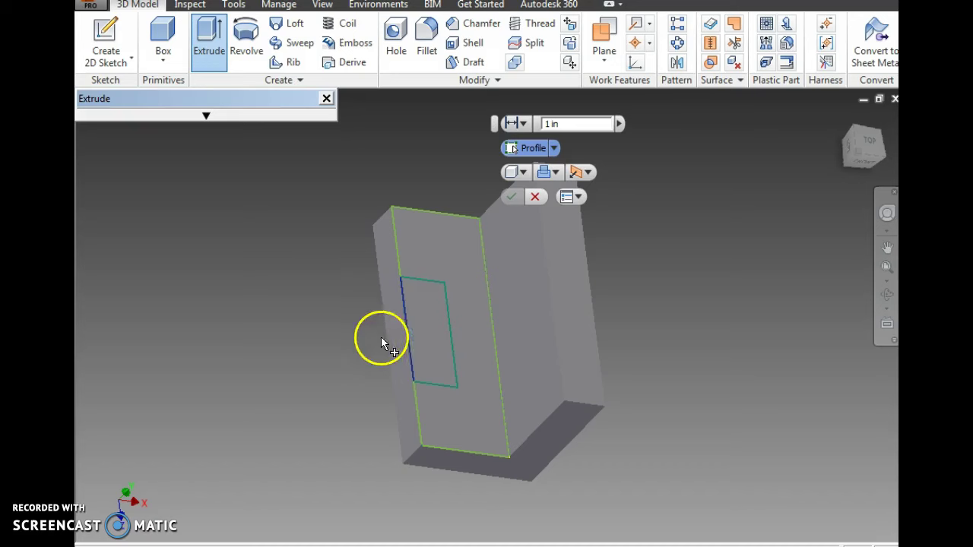
click(415, 342)
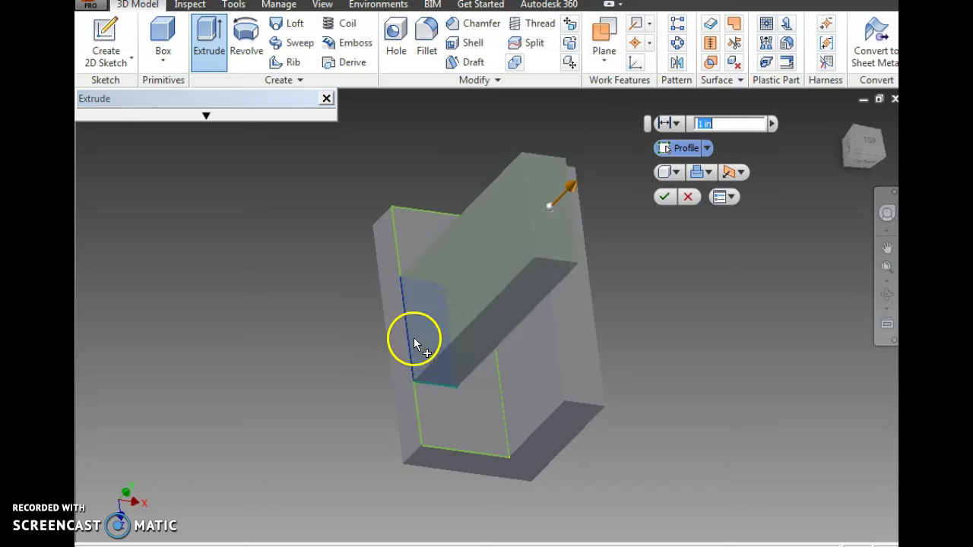
click(705, 174)
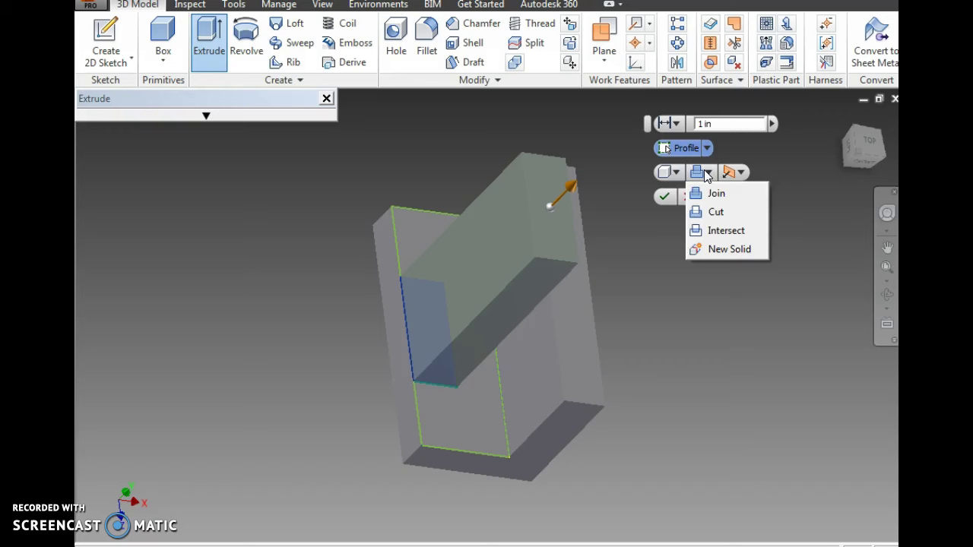
click(712, 214)
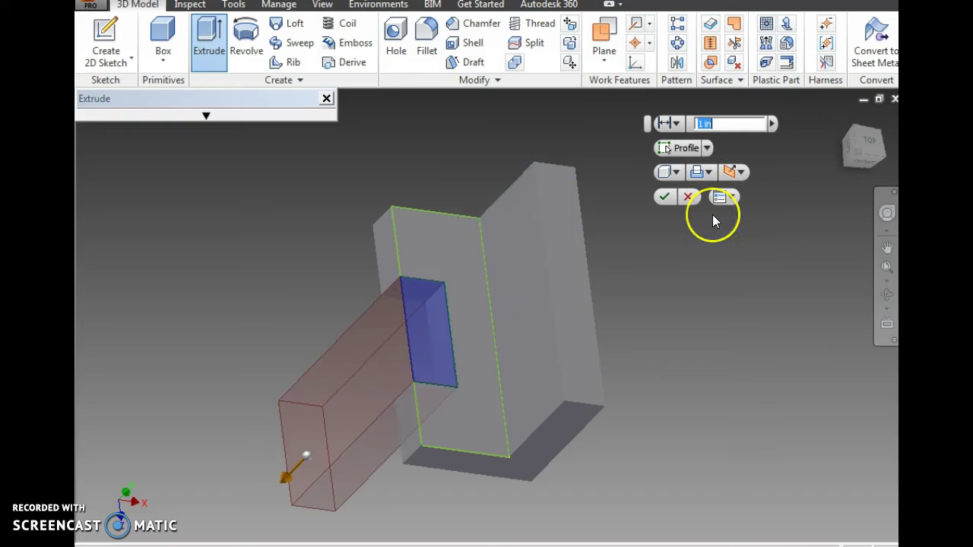
click(666, 199)
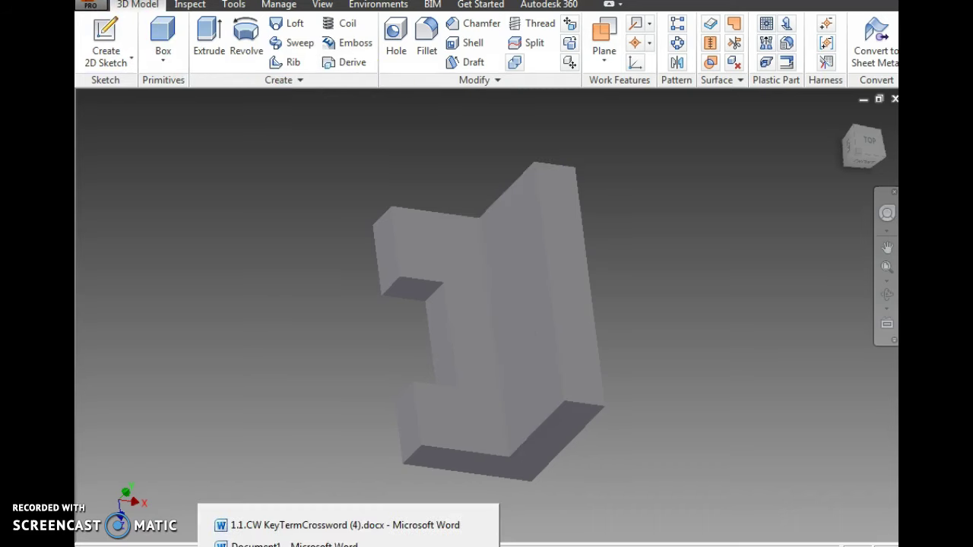
Step: Compare the notched part with the Word worksheet and begin another sketch
click(315, 532)
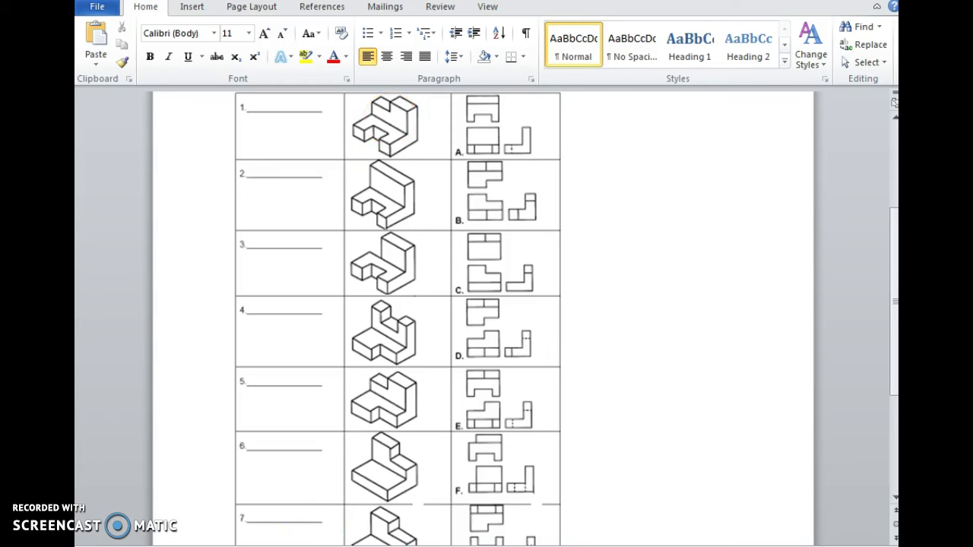
key(alt+Tab)
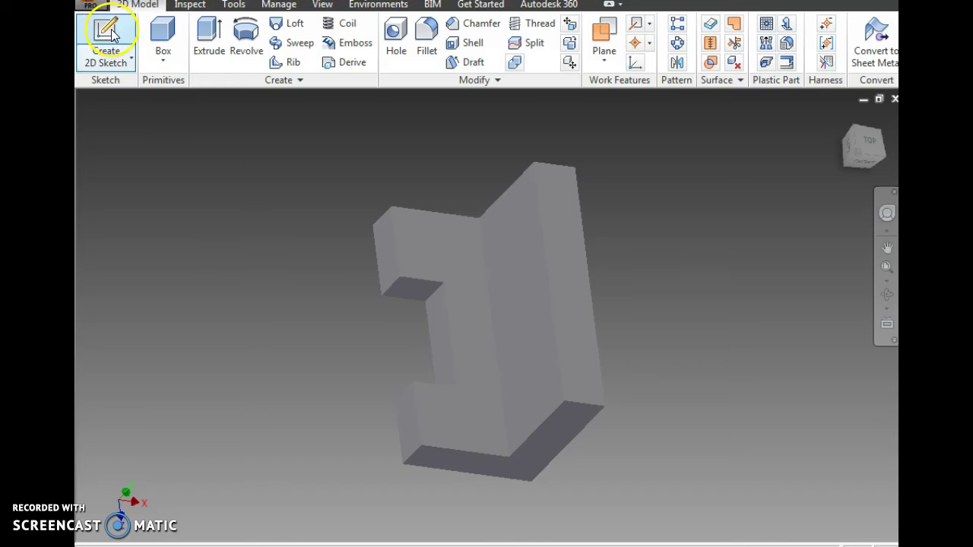
click(134, 30)
Step: Draw a rectangle in the top-left corner of the long narrow face
click(517, 204)
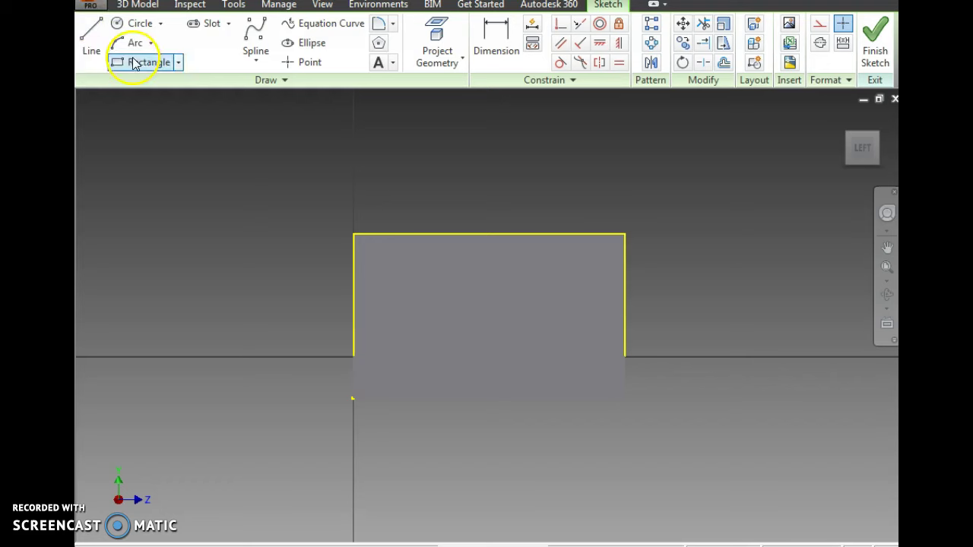
click(144, 61)
click(353, 235)
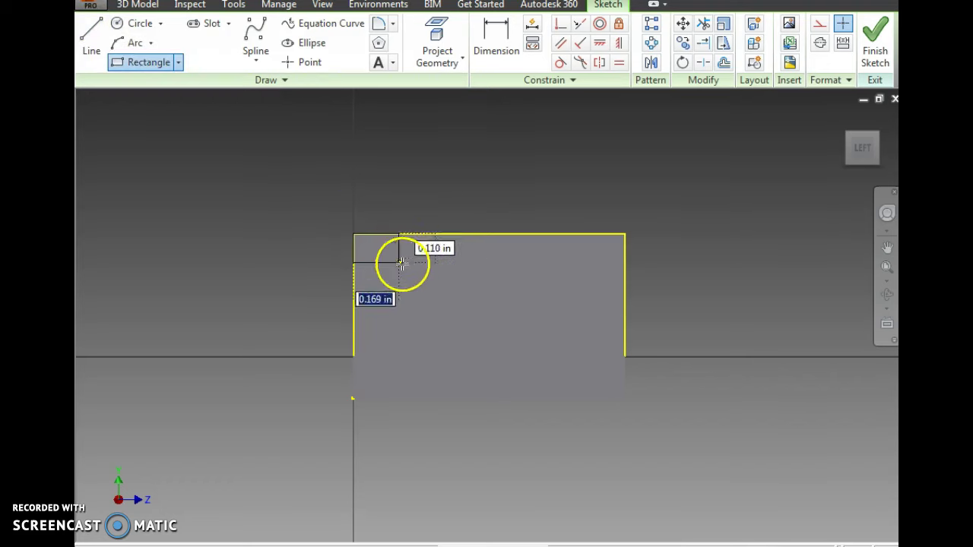
click(500, 284)
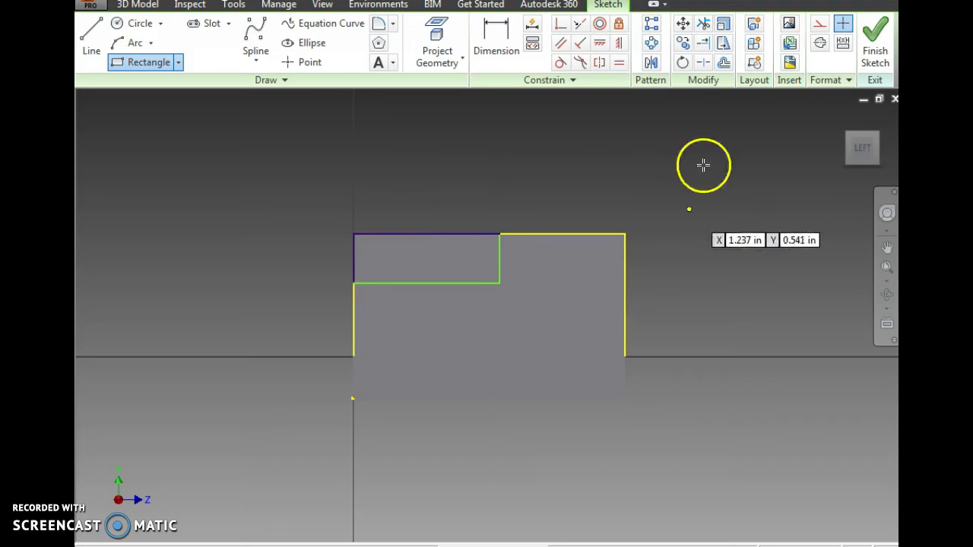
Step: Extrude the narrow rectangle as a Cut to notch the long face
click(874, 34)
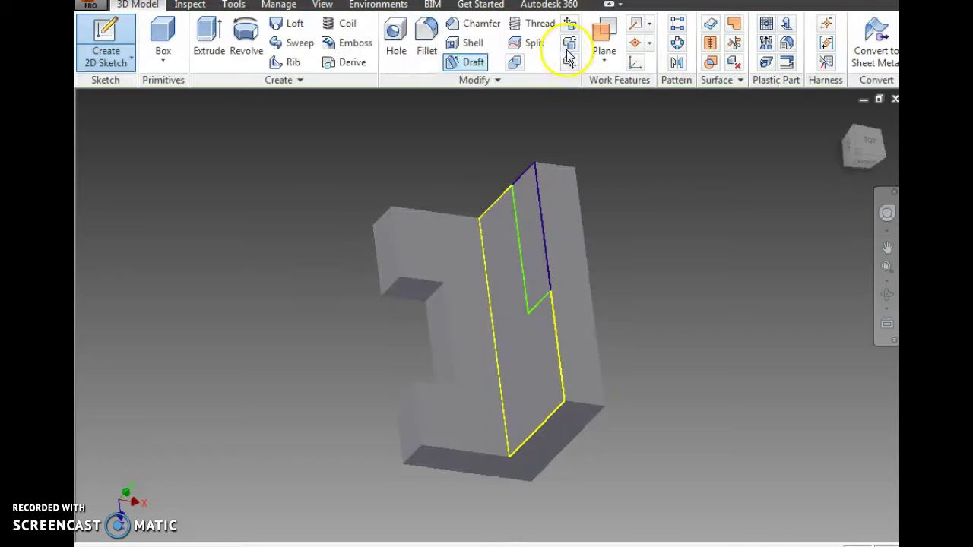
click(208, 36)
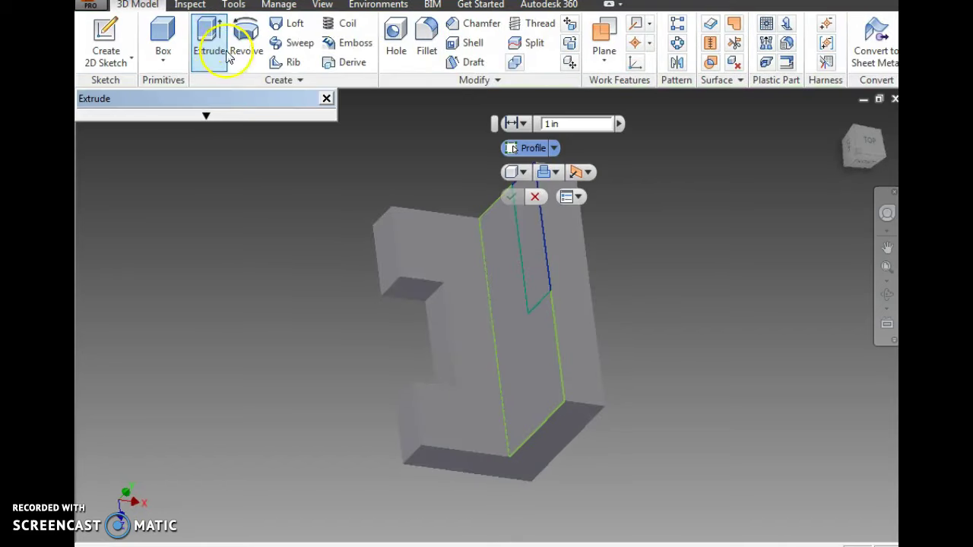
click(551, 174)
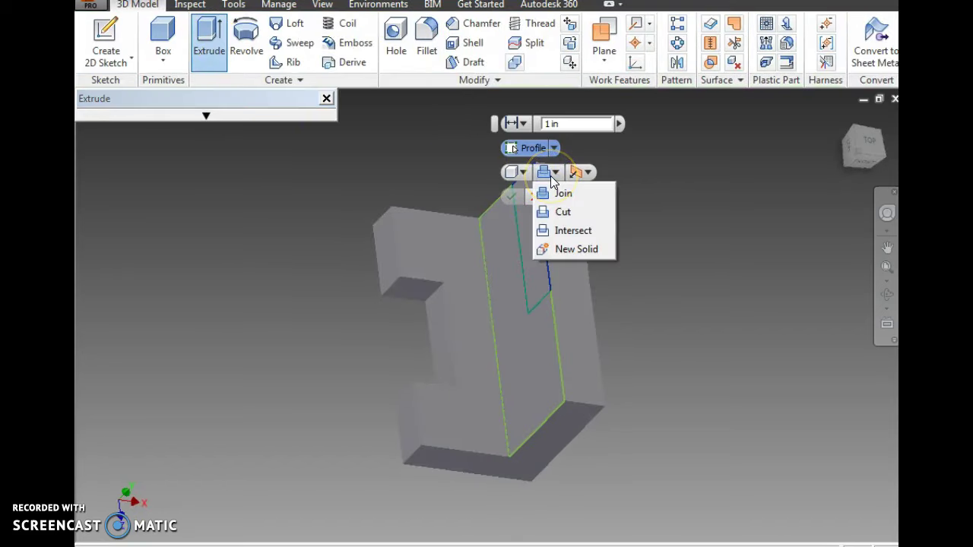
click(563, 211)
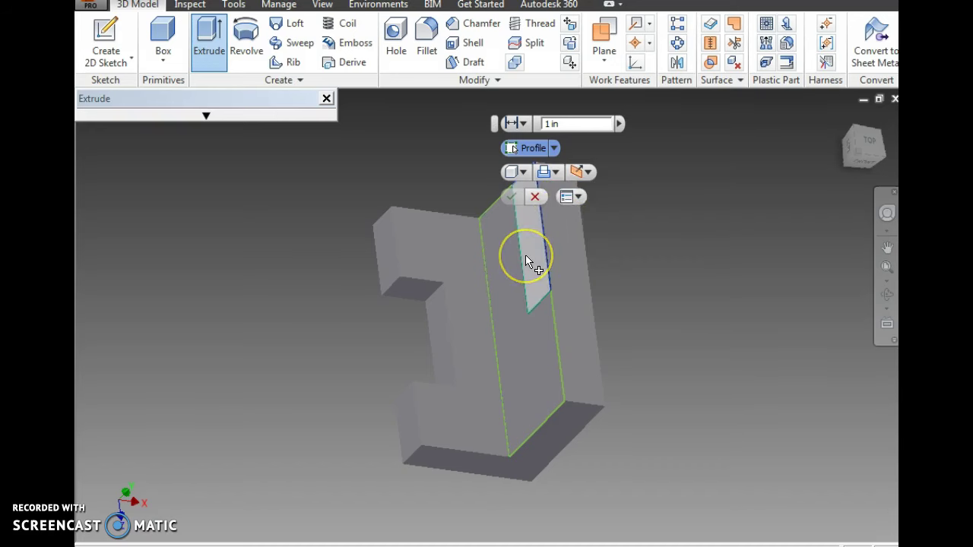
click(530, 262)
click(781, 362)
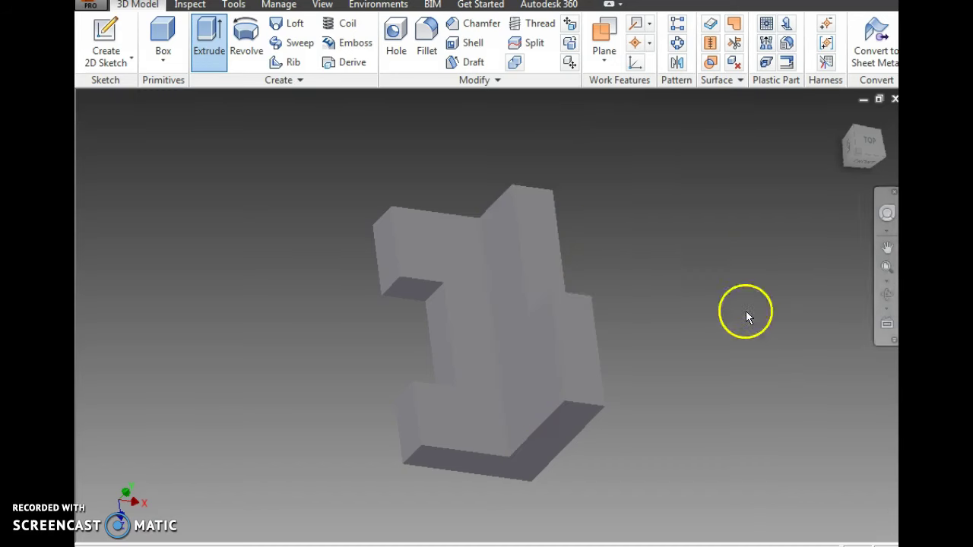
mouse_move(866, 171)
mouse_down()
mouse_move(867, 156)
mouse_move(86, 120)
mouse_move(862, 159)
mouse_up()
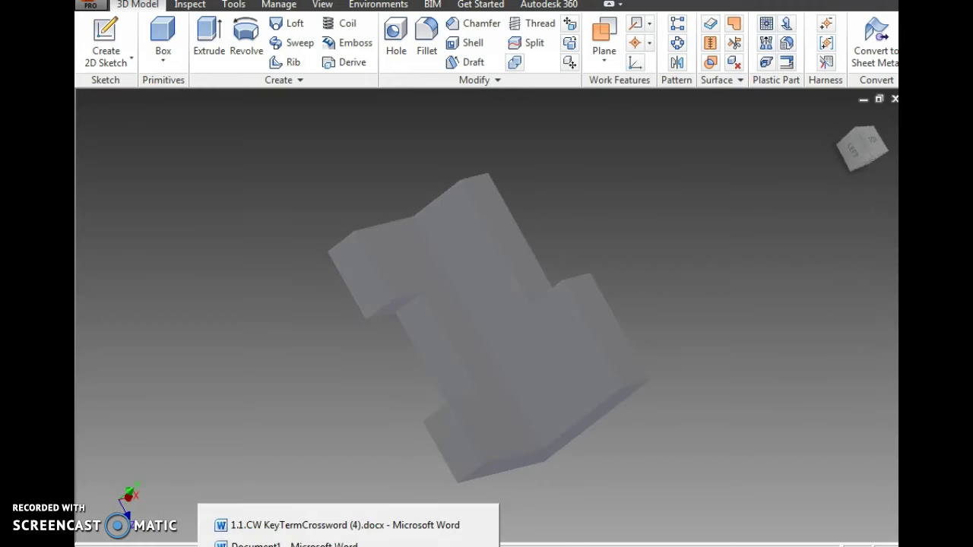
Step: Compare the twice-notched part against the Word worksheet, then return to the model
click(322, 542)
scroll(372, 127, up, 1)
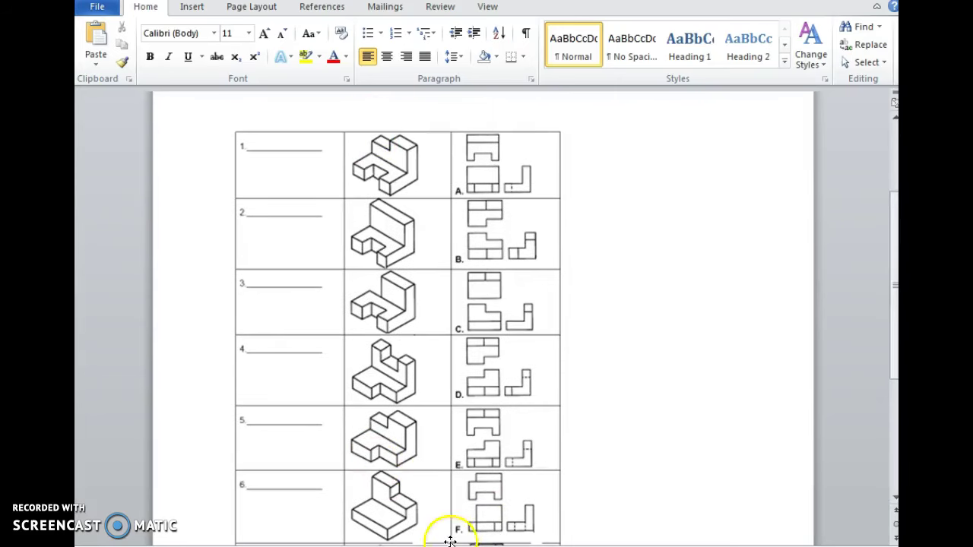
click(495, 544)
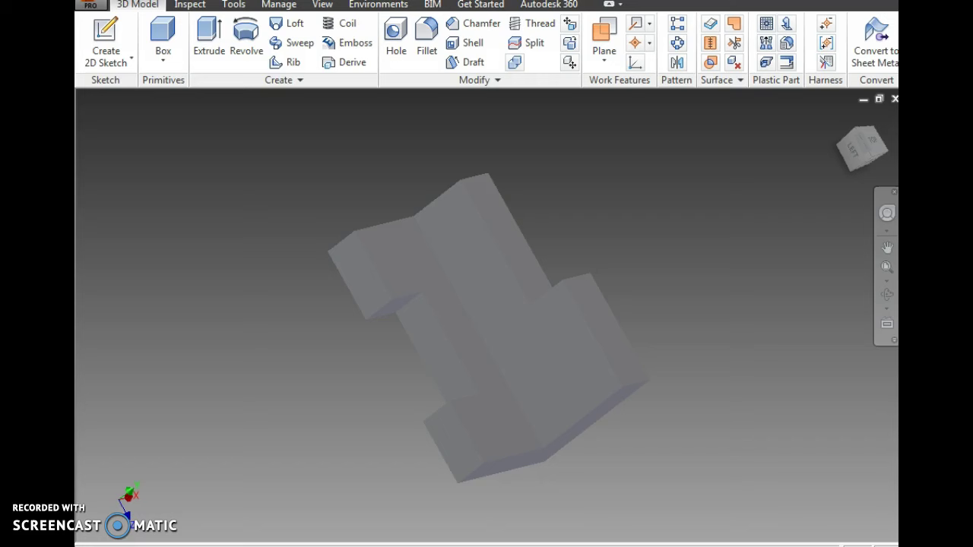
Step: Save the part as Part1.ipt, replacing the existing file
click(103, 29)
click(89, 7)
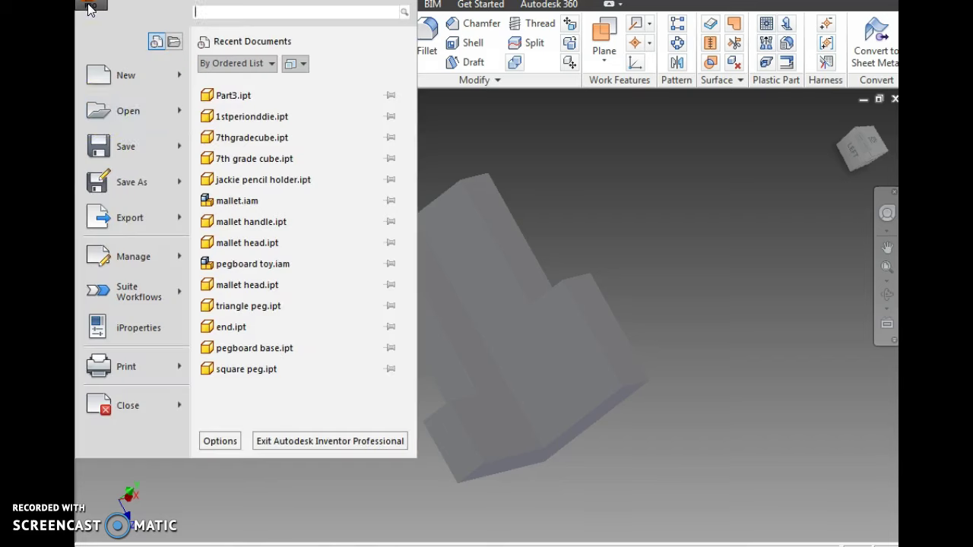
click(124, 184)
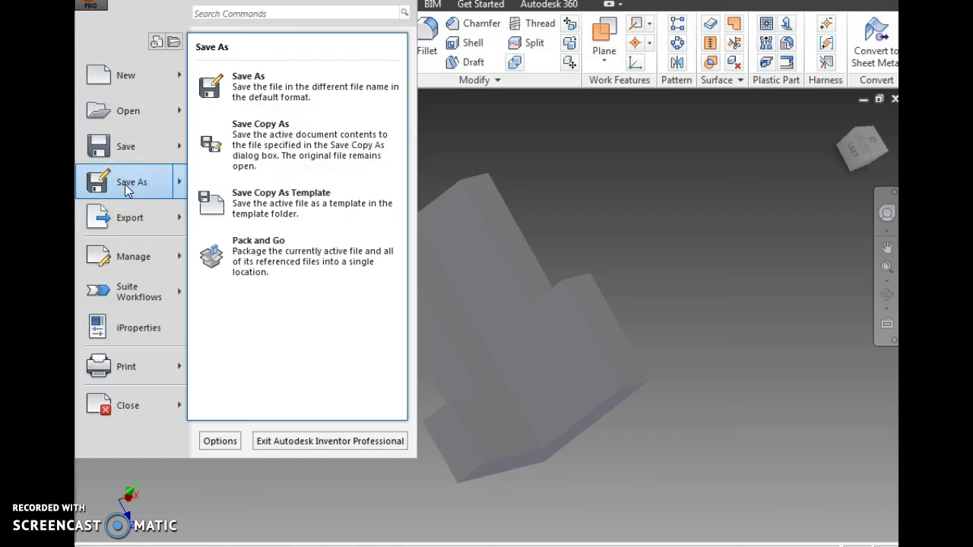
click(124, 184)
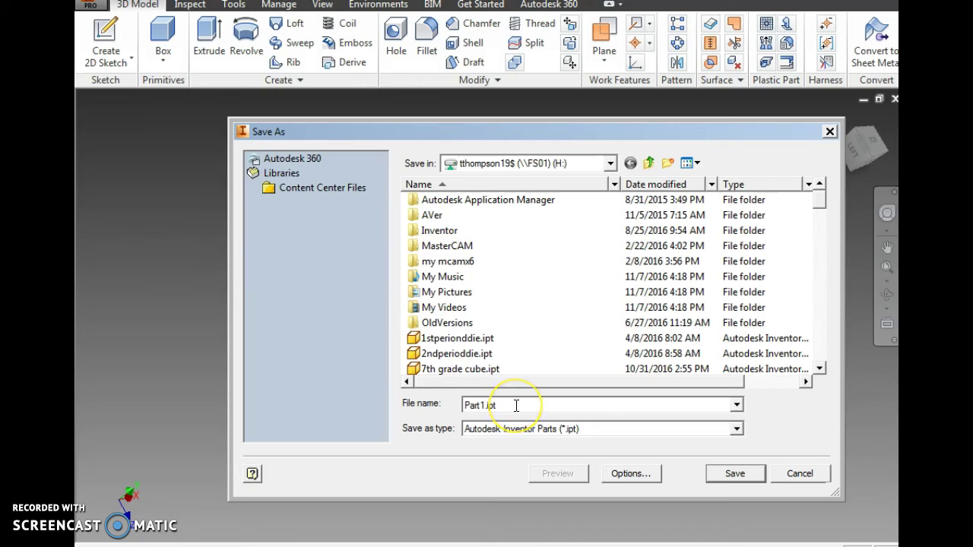
key(BackSpace)
key(BackSpace)
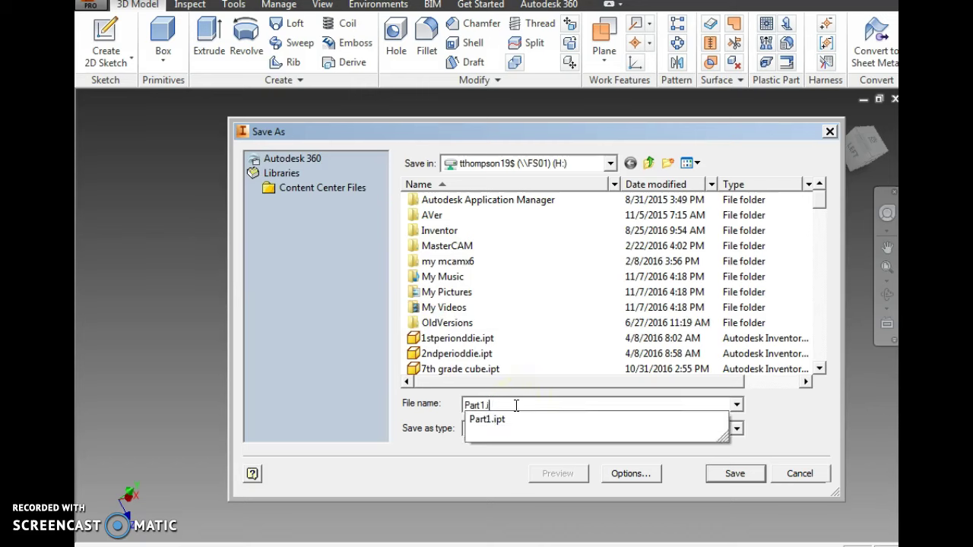
key(BackSpace)
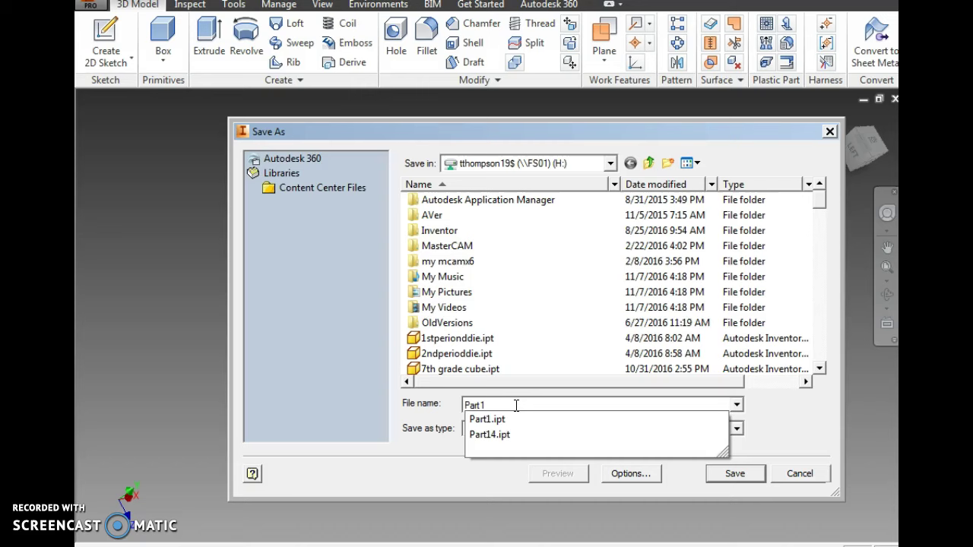
click(731, 474)
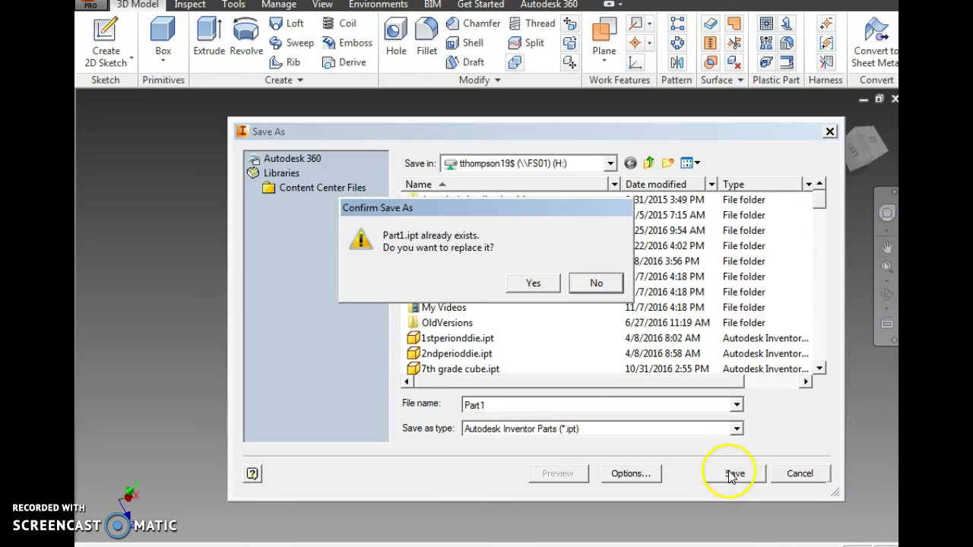
click(535, 284)
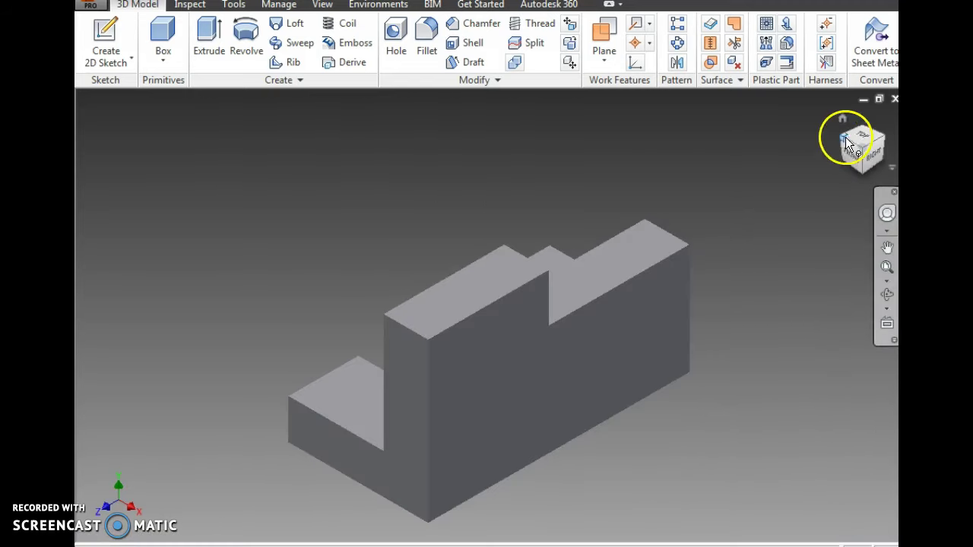
Step: Create a new drawing, Drawing1, from the Standard.idw template
mouse_move(859, 149)
mouse_down()
mouse_move(178, 144)
mouse_move(223, 162)
mouse_move(219, 177)
mouse_move(228, 175)
mouse_up()
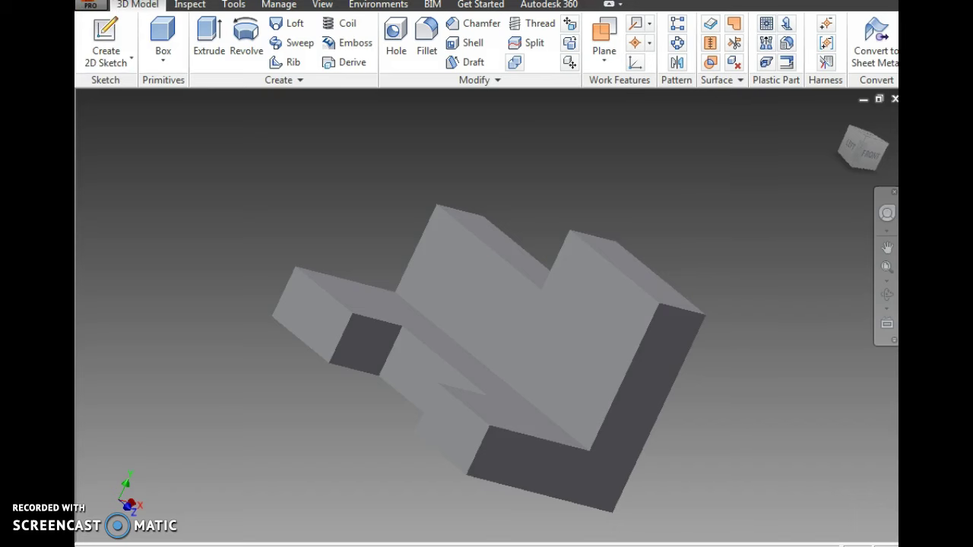
key(ctrl+n)
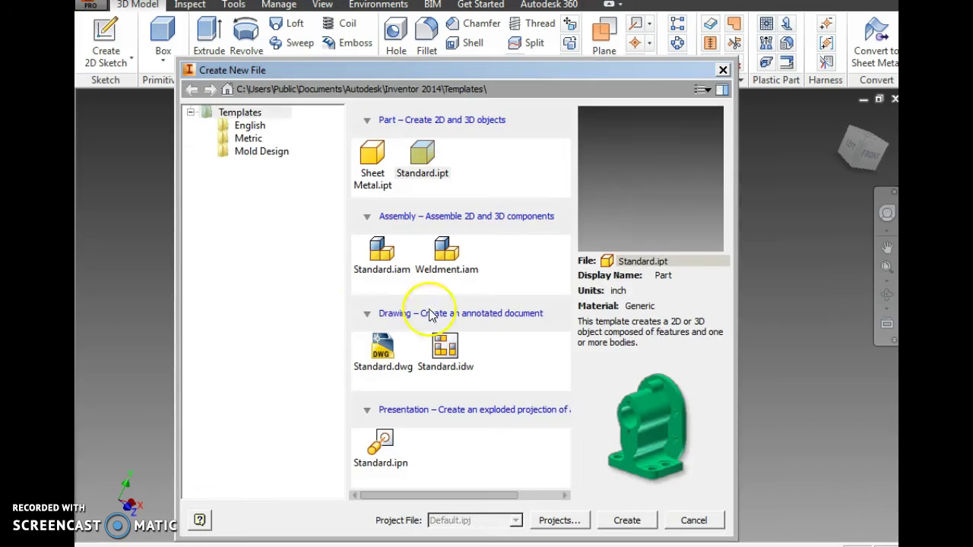
click(447, 349)
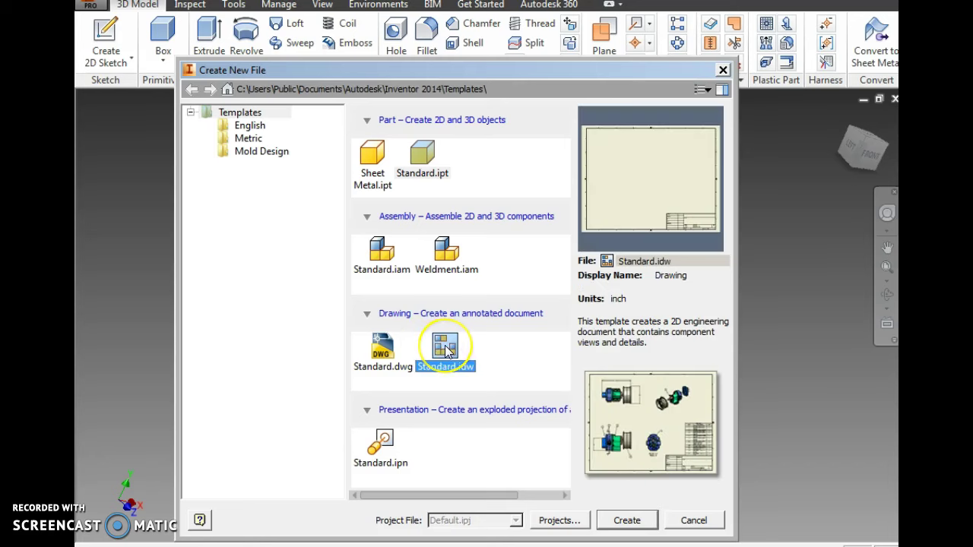
click(627, 523)
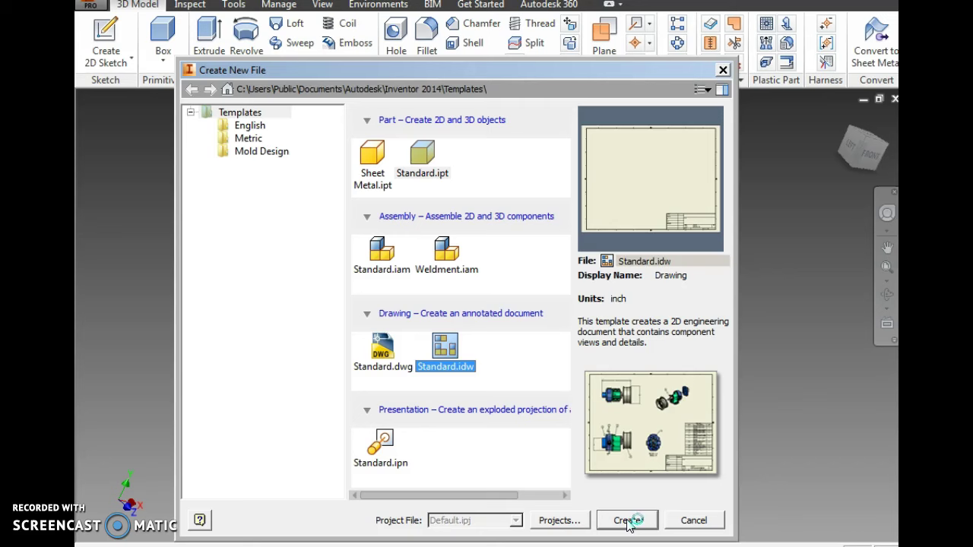
click(635, 523)
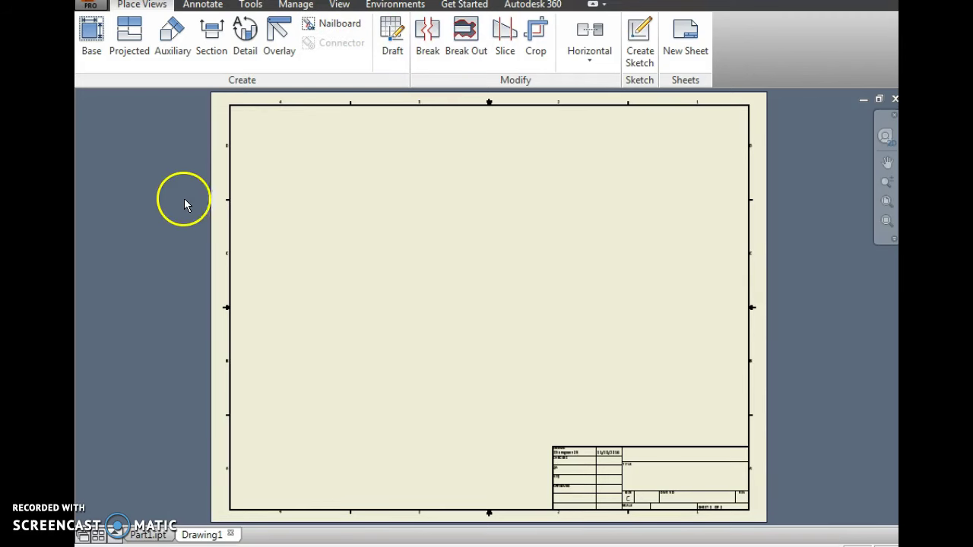
Step: Turn on the Browser under View > User Interface and dock it right of the sheet
click(339, 5)
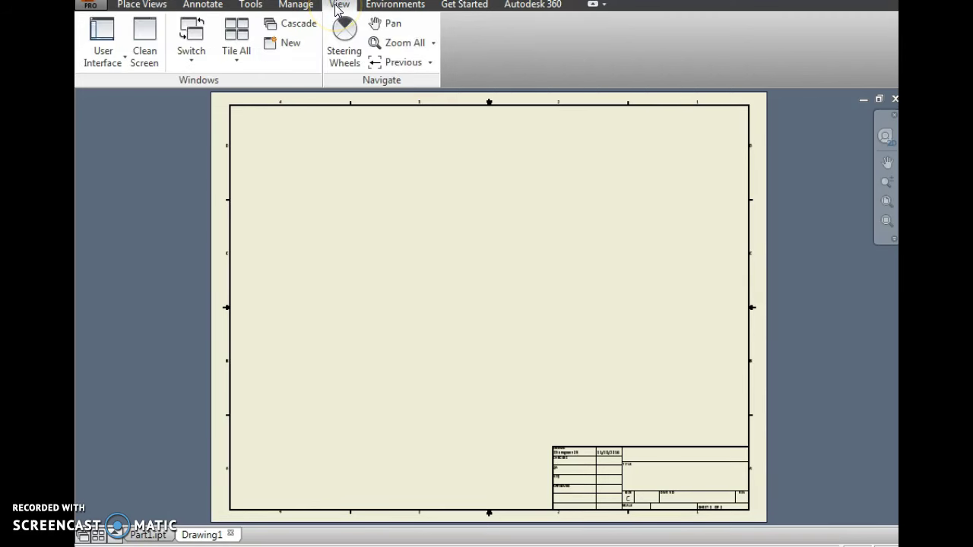
click(101, 38)
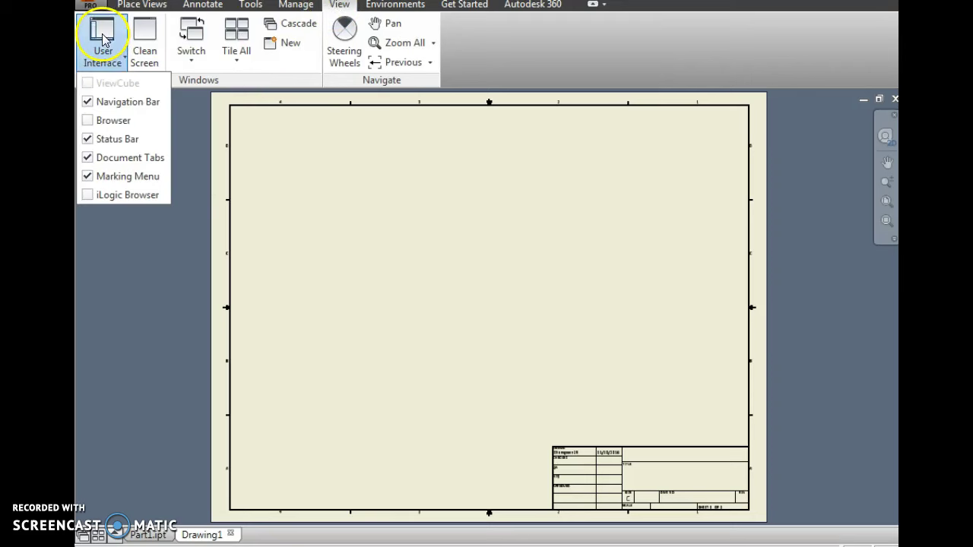
click(95, 126)
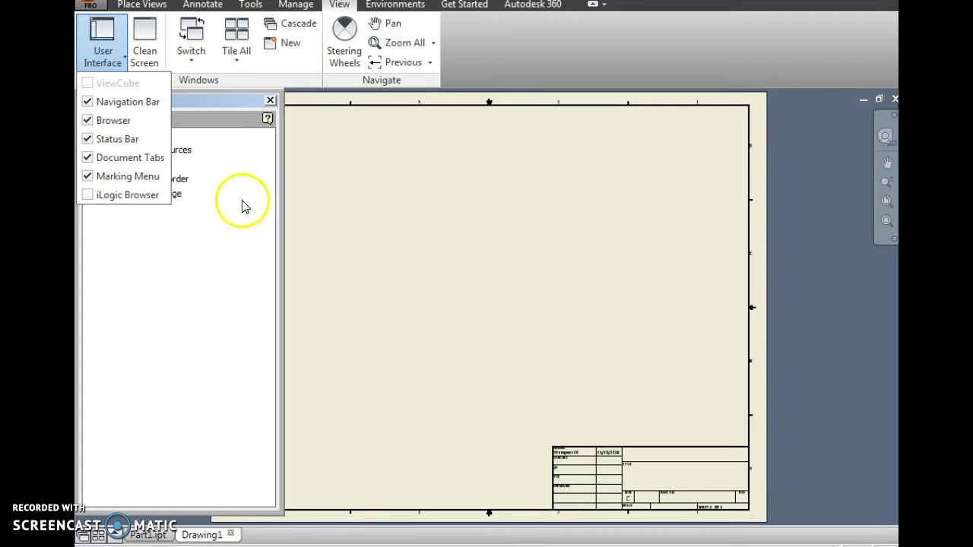
click(196, 298)
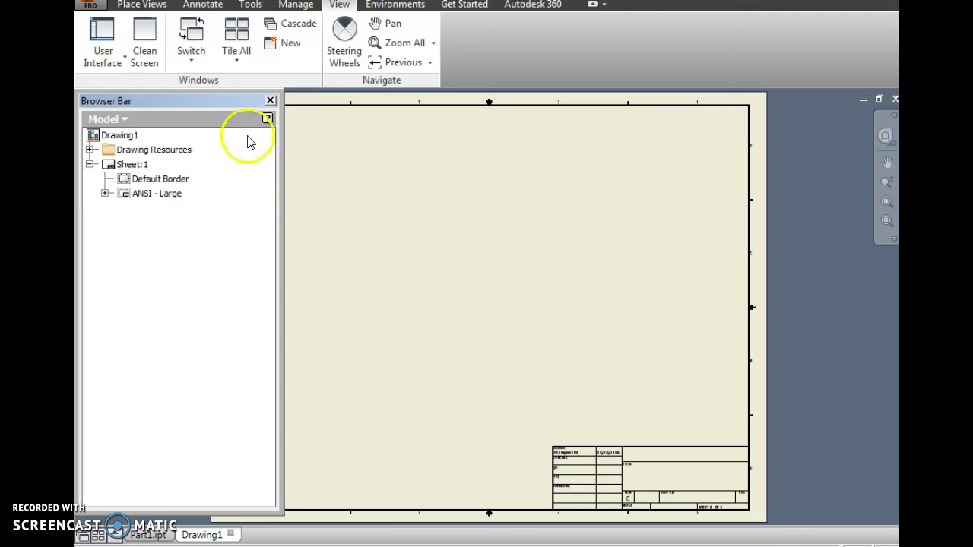
drag(219, 104, 854, 91)
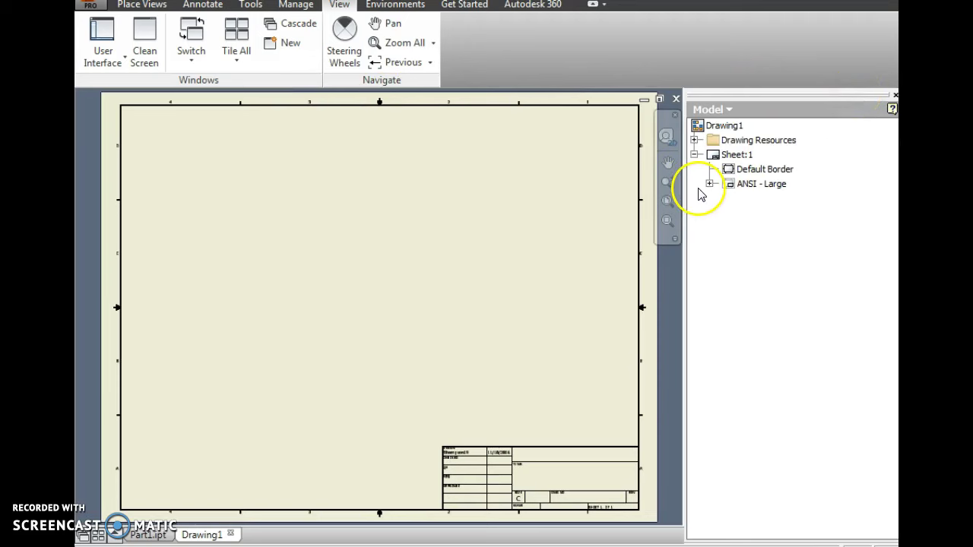
Step: Edit Sheet:1 to use size A, 11 by 8.5 inches landscape
right_click(732, 158)
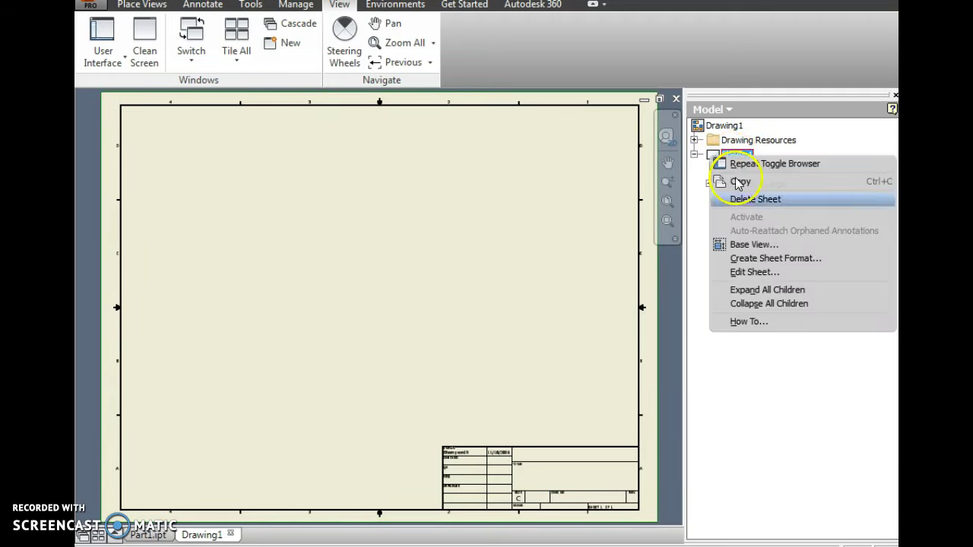
click(760, 273)
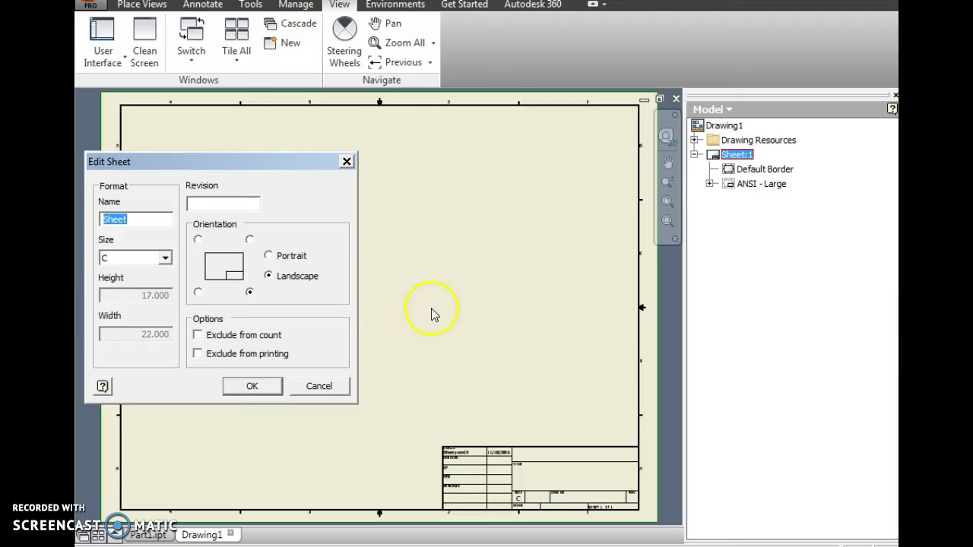
click(165, 258)
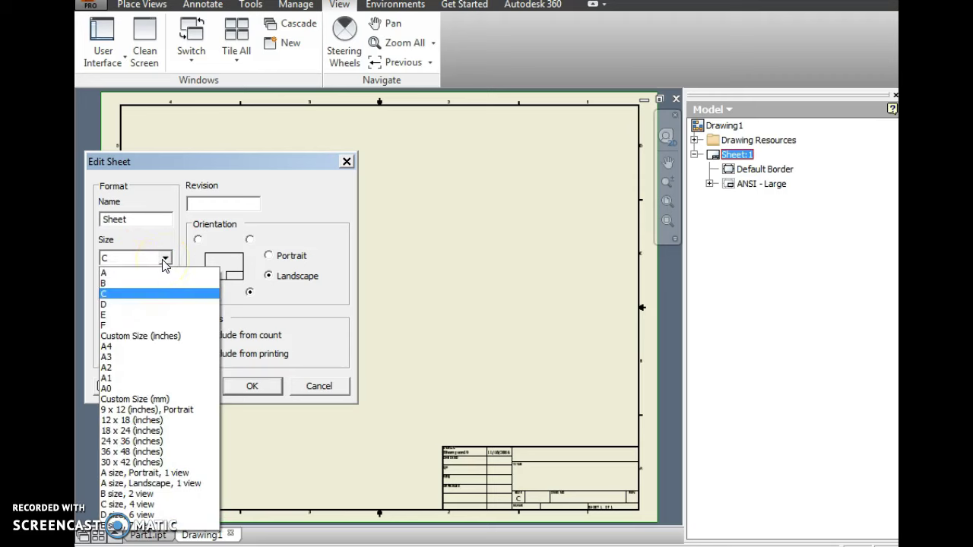
click(114, 270)
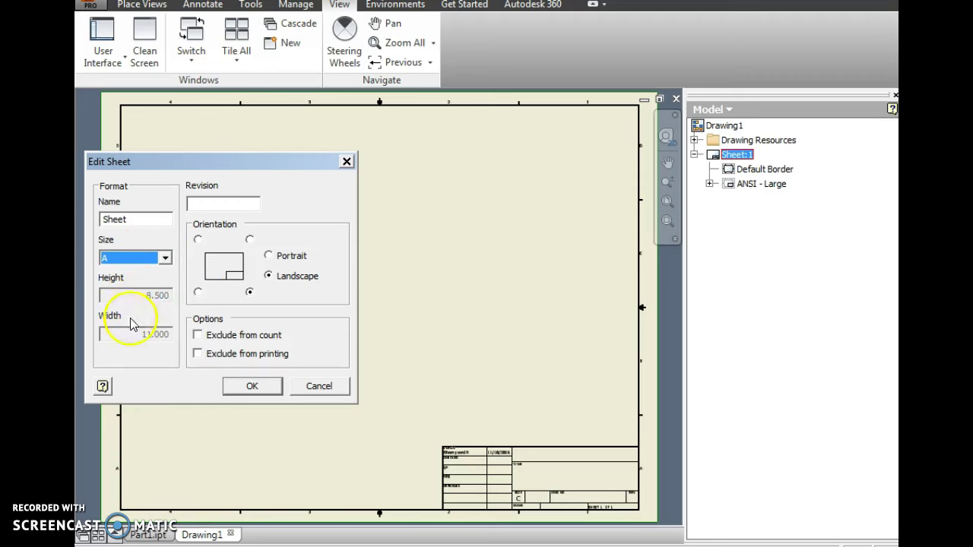
click(243, 389)
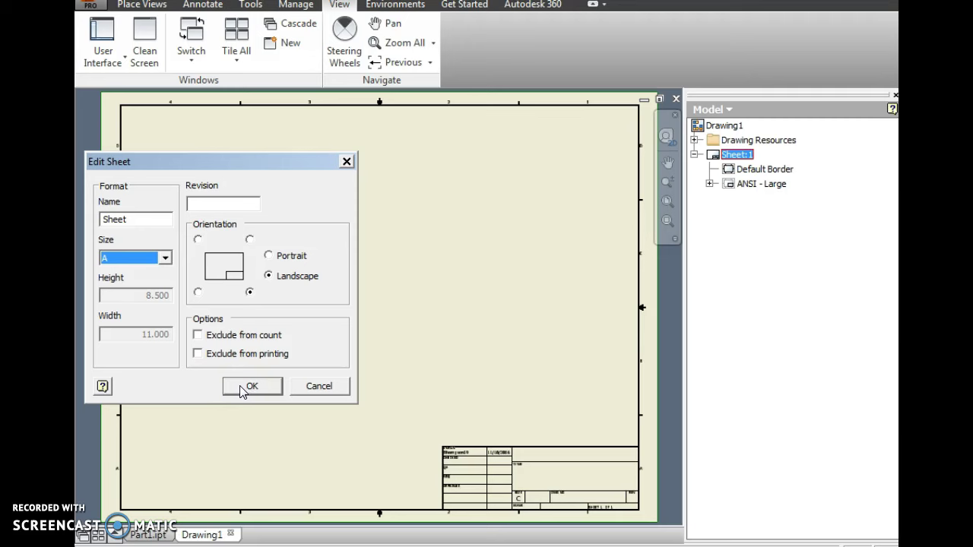
click(243, 387)
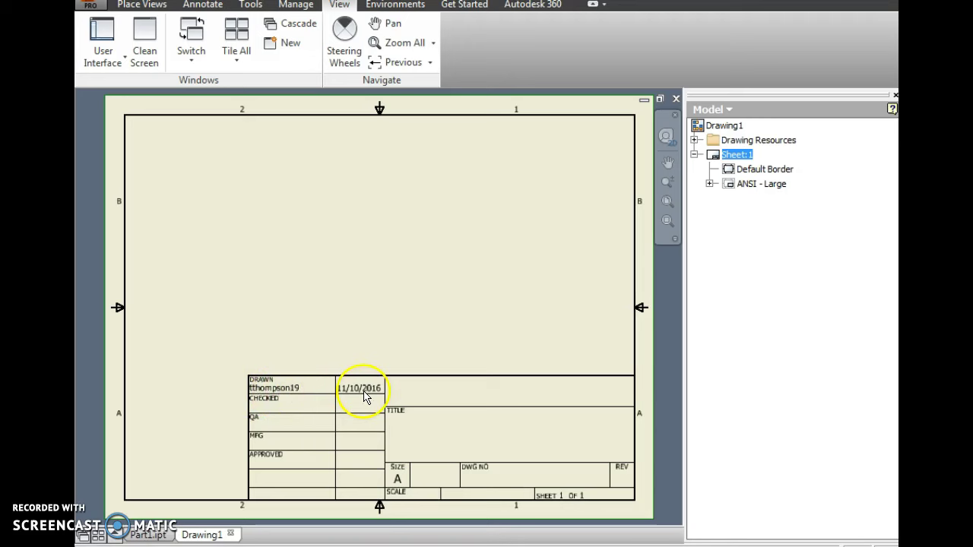
Step: Start a Base view of Part1.ipt in Front orientation at 1:1, moving its dialog aside
click(144, 5)
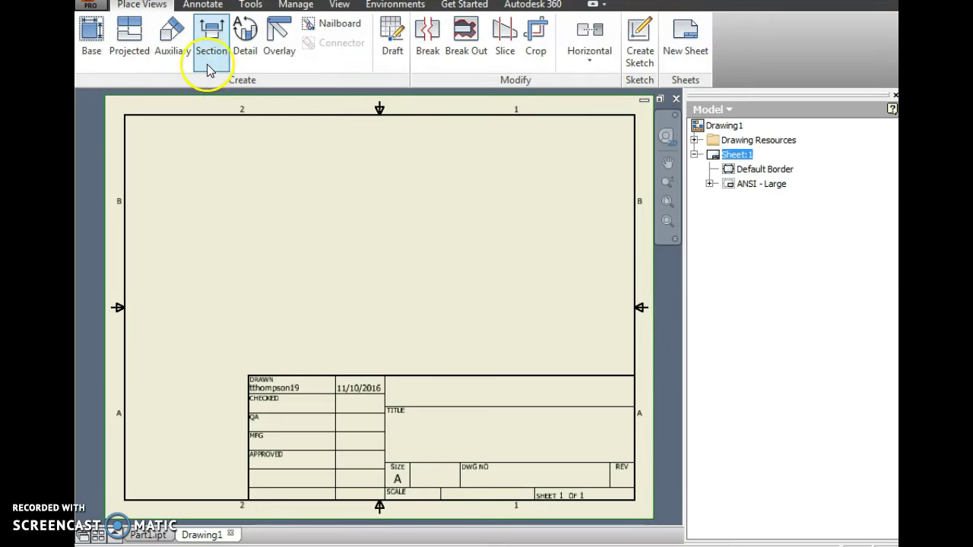
click(89, 32)
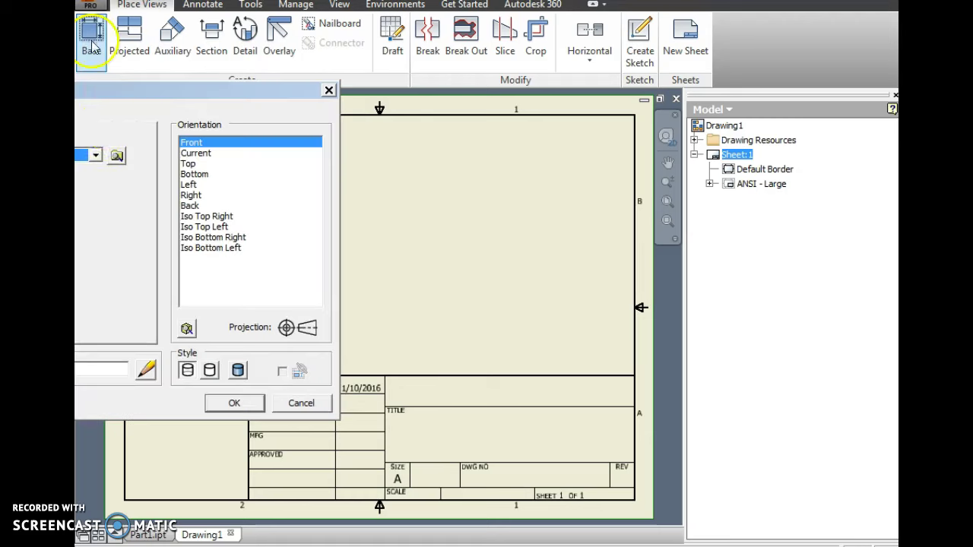
mouse_move(113, 99)
mouse_down()
mouse_move(390, 39)
mouse_move(737, 7)
mouse_up()
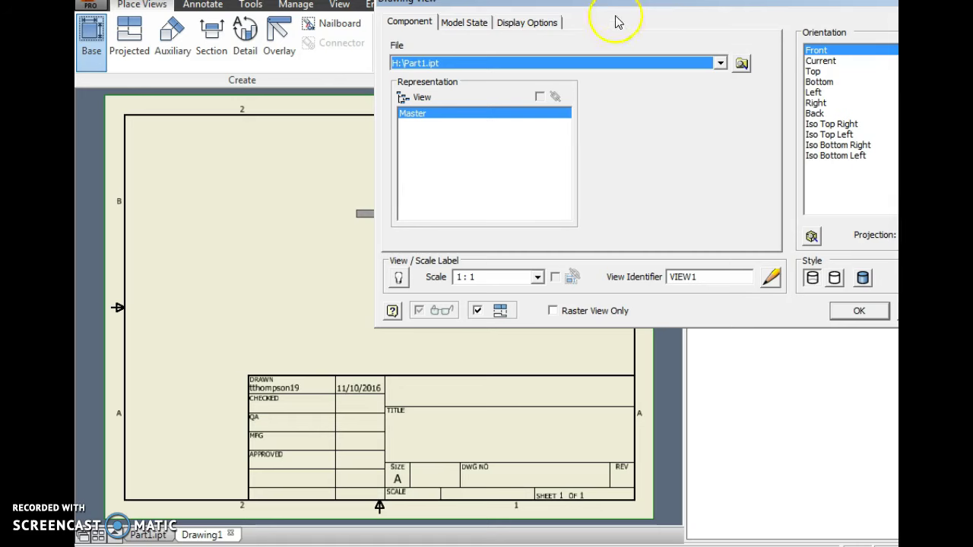
mouse_move(612, 9)
mouse_down()
mouse_move(713, 53)
mouse_move(869, 54)
mouse_up()
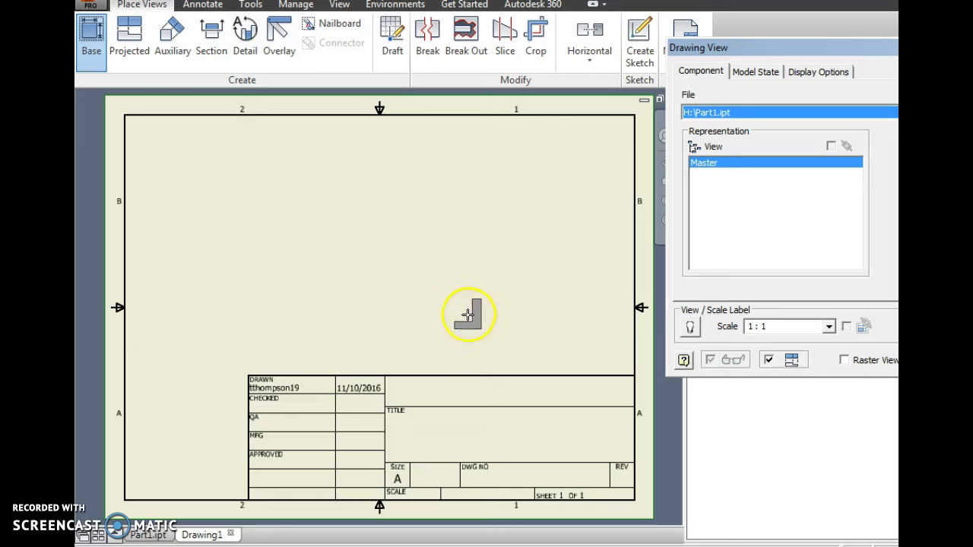
Step: Place the base view at centre, projected views left and above, and an isometric at upper left
click(488, 315)
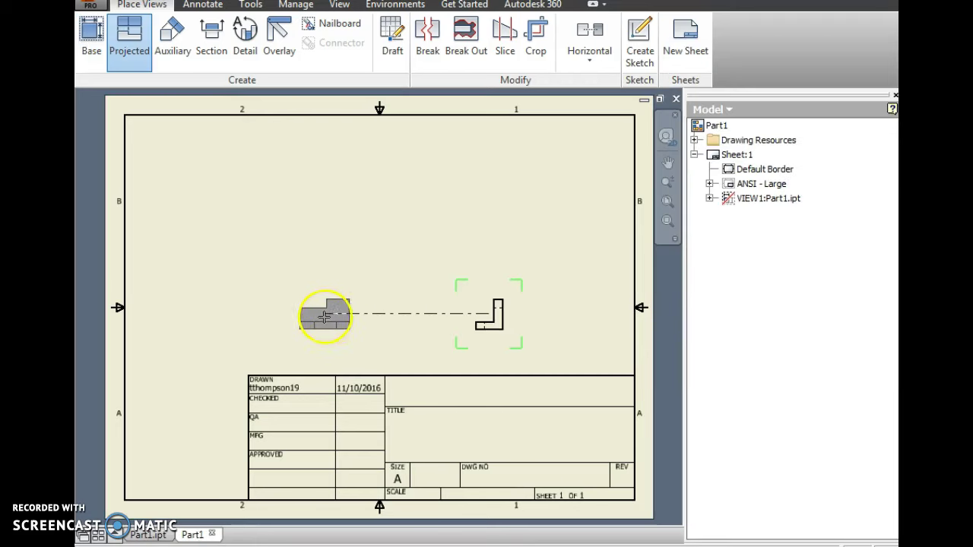
click(316, 319)
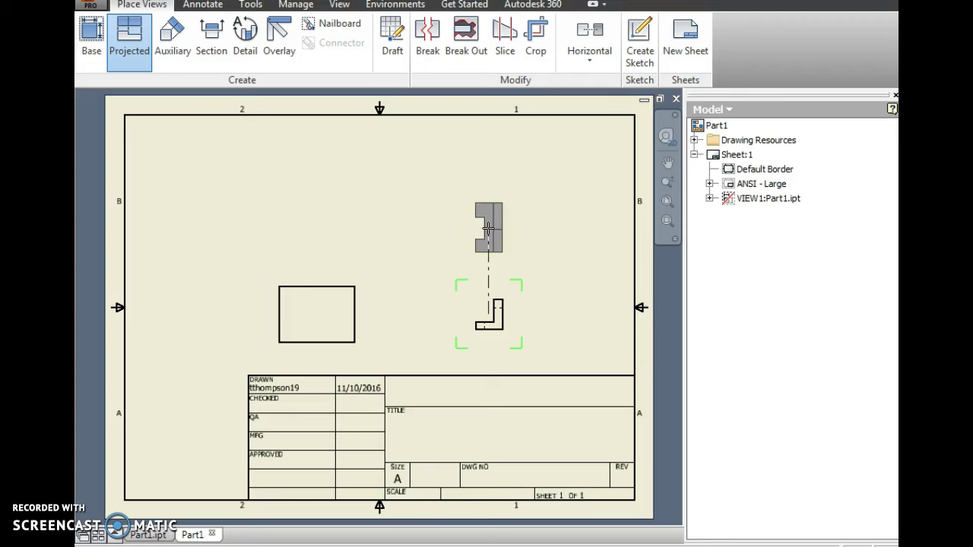
click(489, 226)
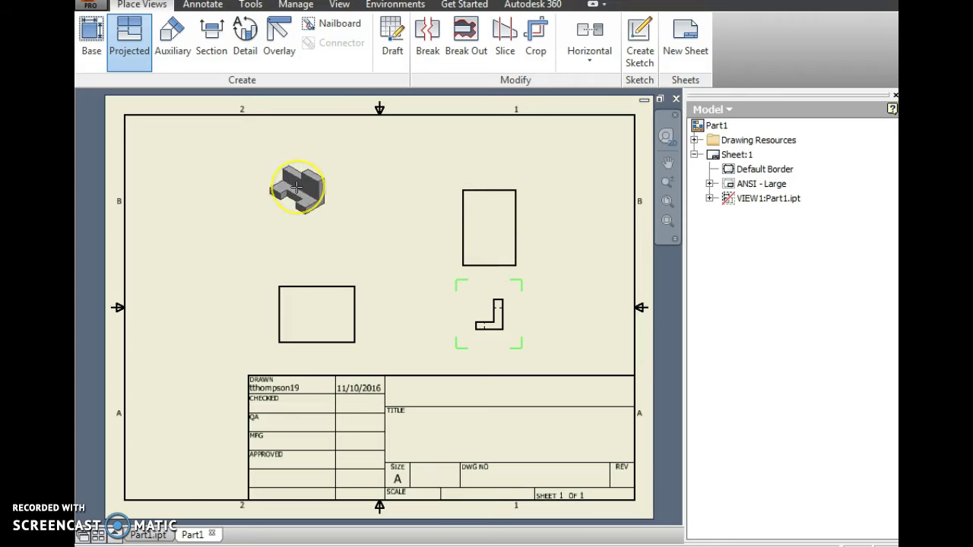
click(296, 187)
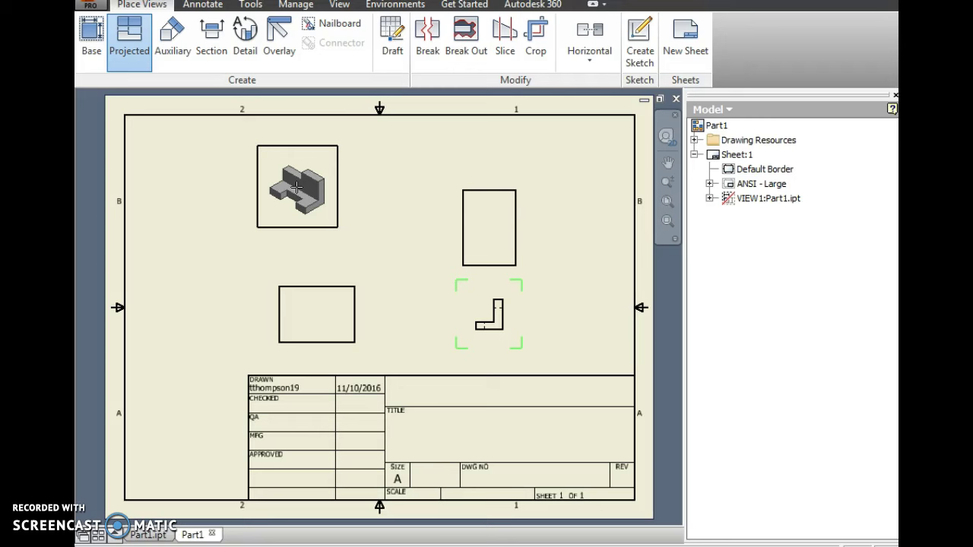
right_click(296, 187)
click(354, 187)
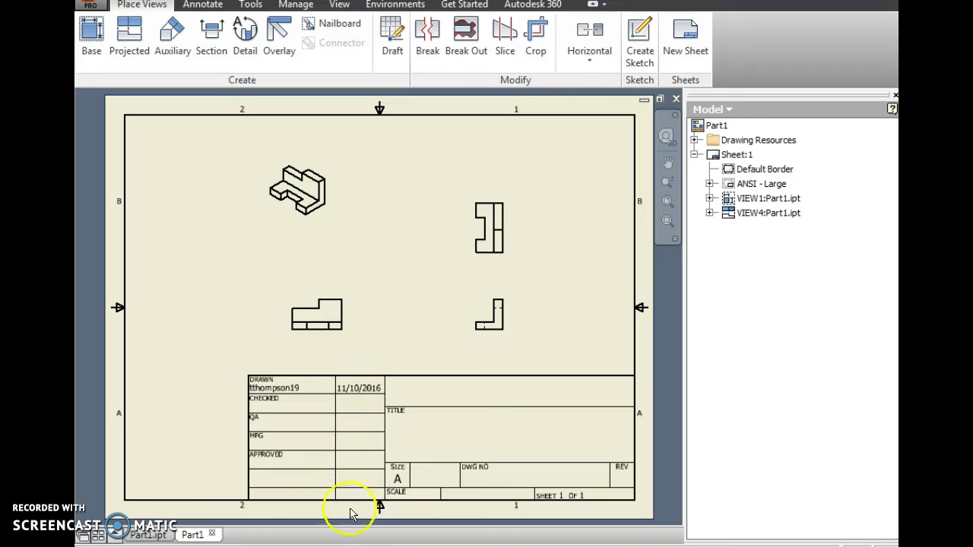
mouse_move(348, 546)
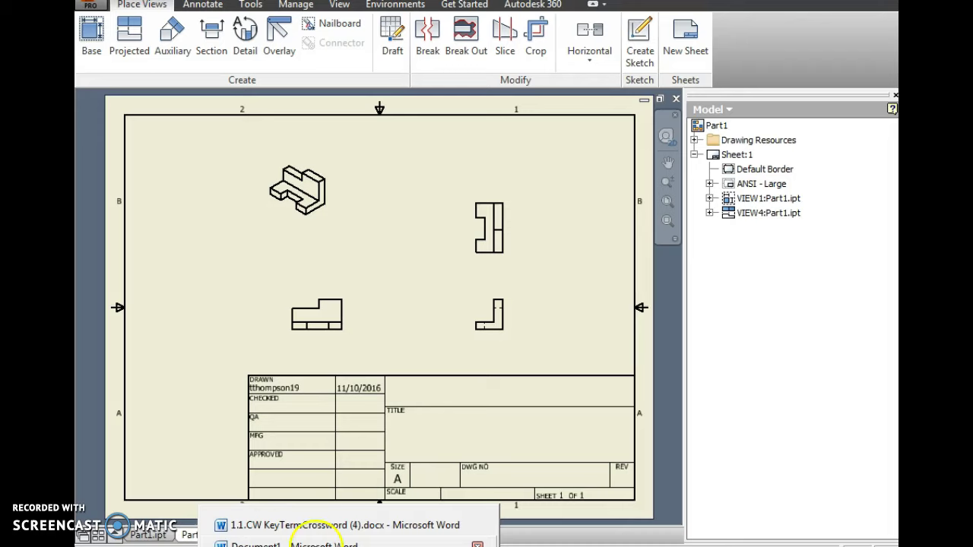
click(316, 532)
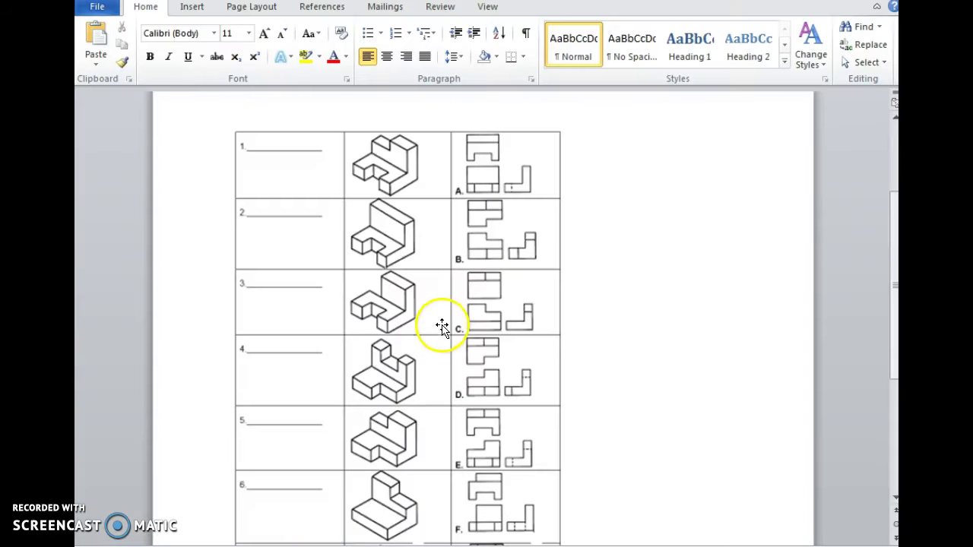
scroll(462, 328, down, 1)
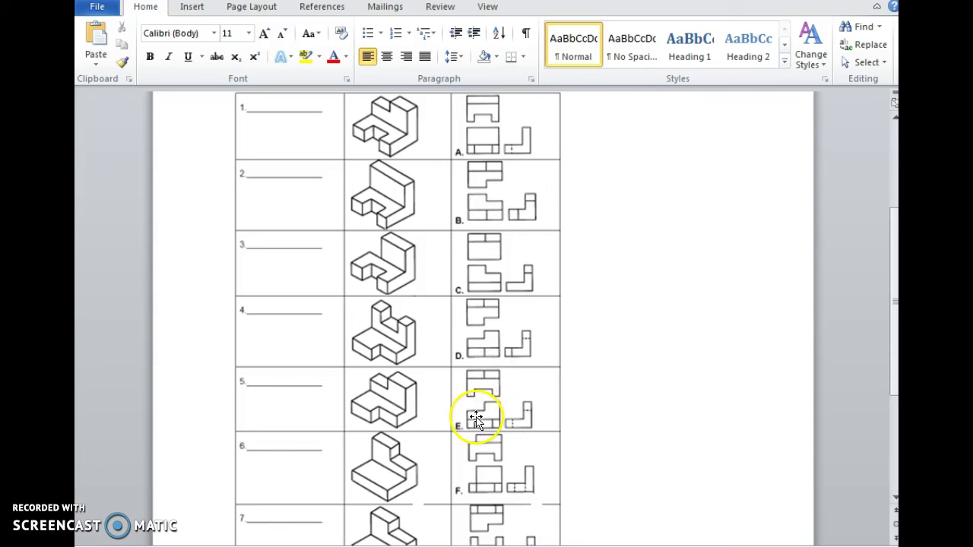
mouse_move(479, 418)
mouse_down()
mouse_move(512, 398)
mouse_move(522, 412)
mouse_move(507, 419)
mouse_move(529, 419)
mouse_move(478, 413)
mouse_move(485, 391)
mouse_up()
click(413, 477)
click(467, 541)
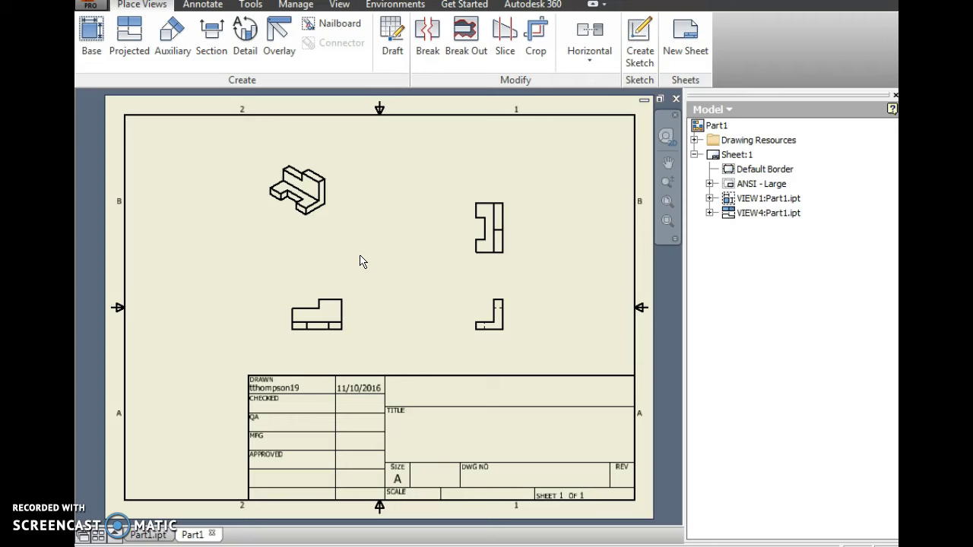
click(338, 456)
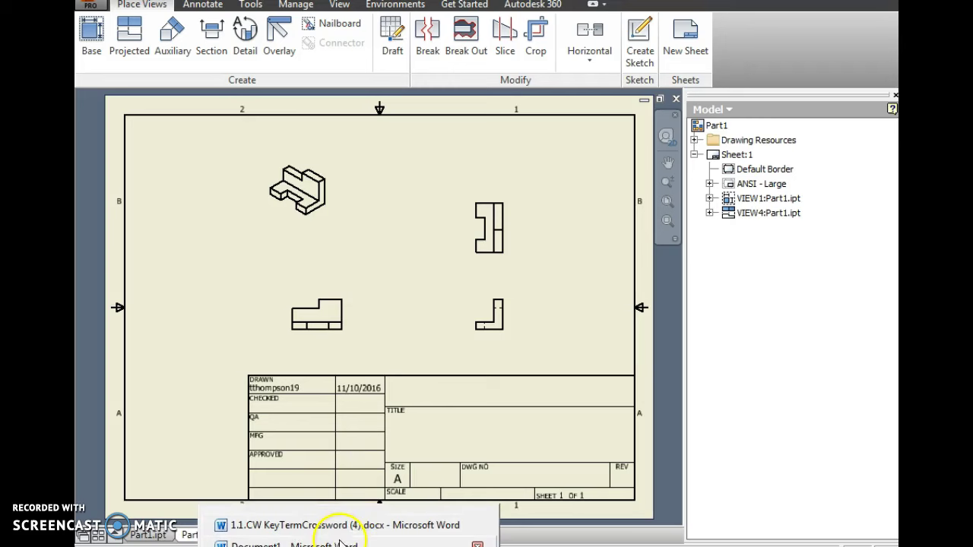
click(338, 525)
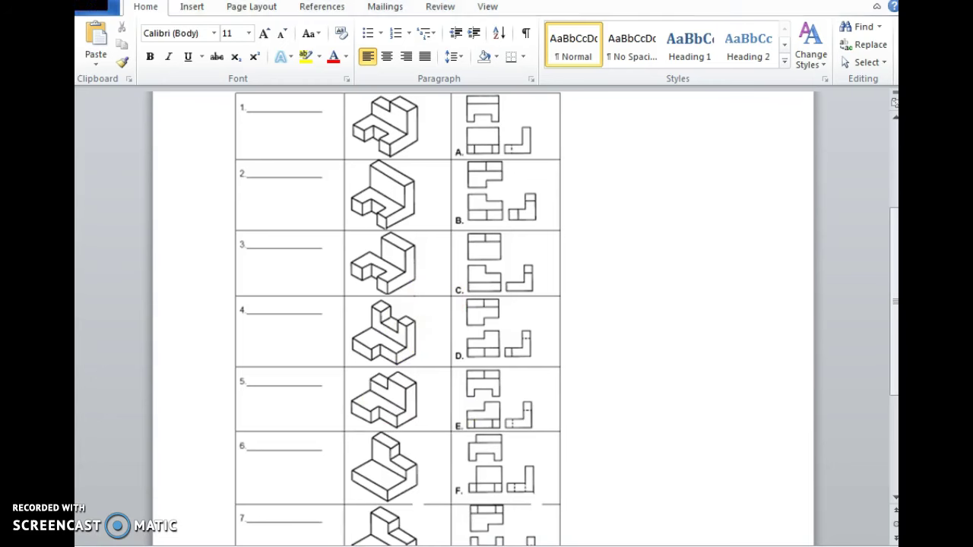
key(alt+Tab)
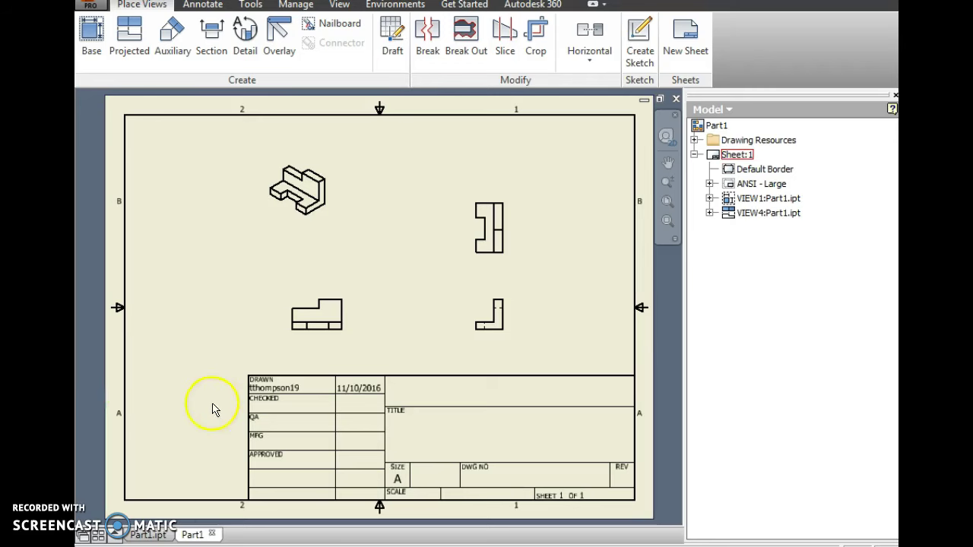
click(156, 537)
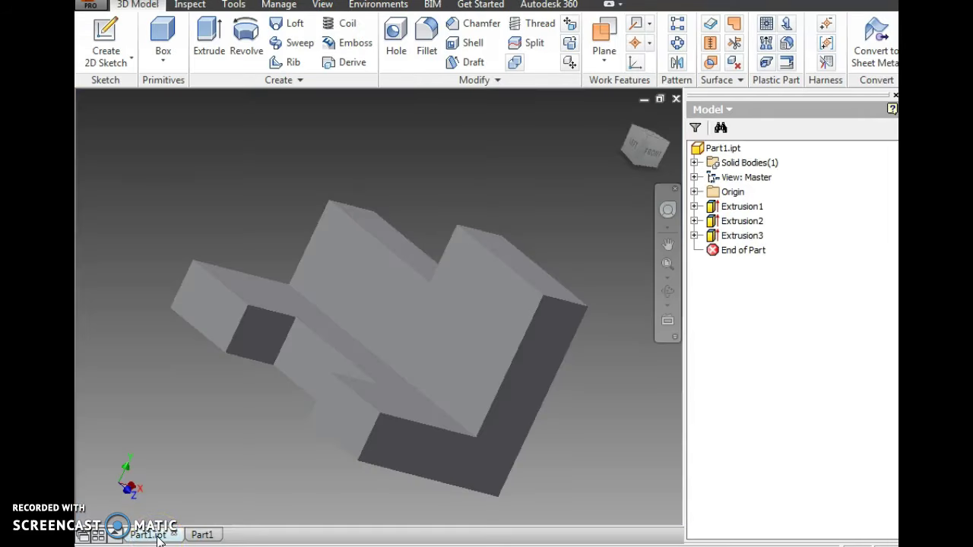
click(203, 536)
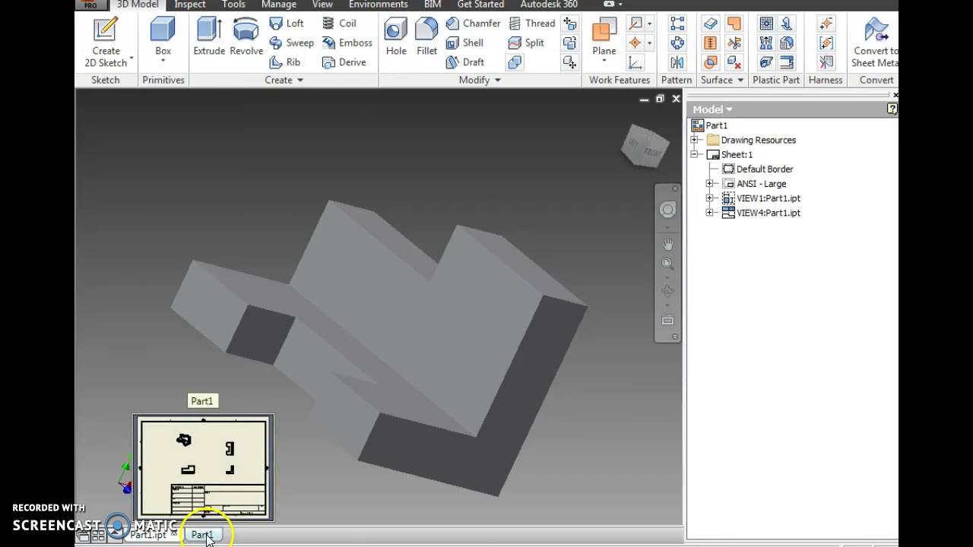
click(250, 543)
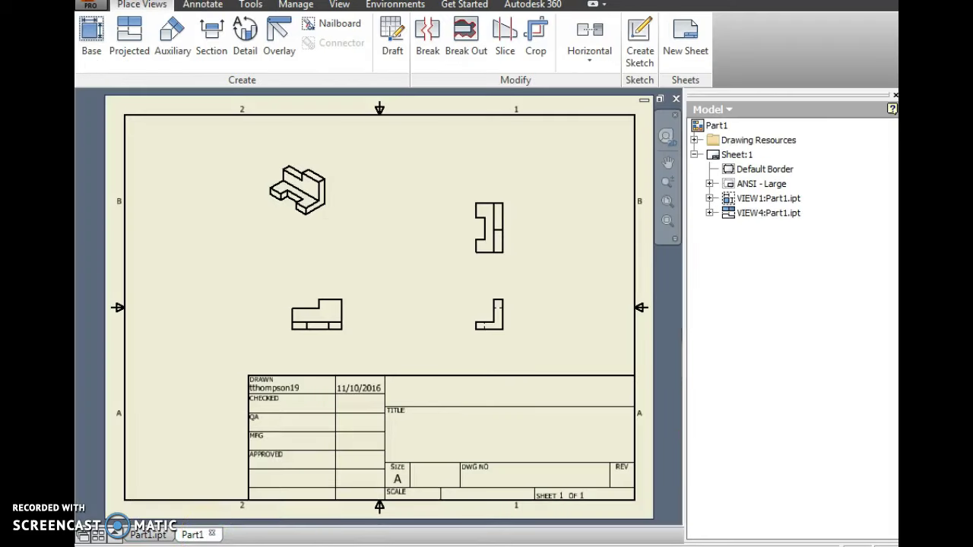
Step: Switch to the Word worksheet of numbered isometric drawings and lettered view sets
click(349, 546)
click(349, 545)
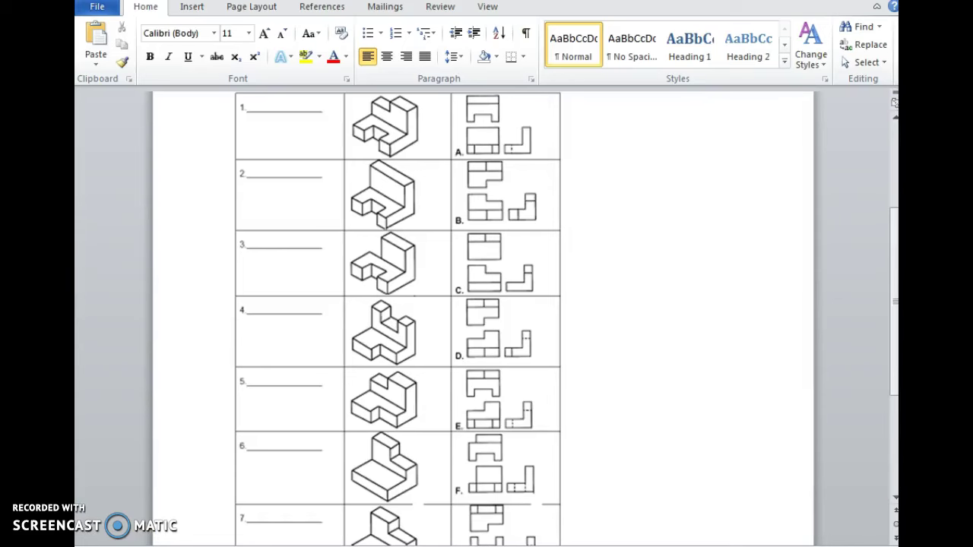